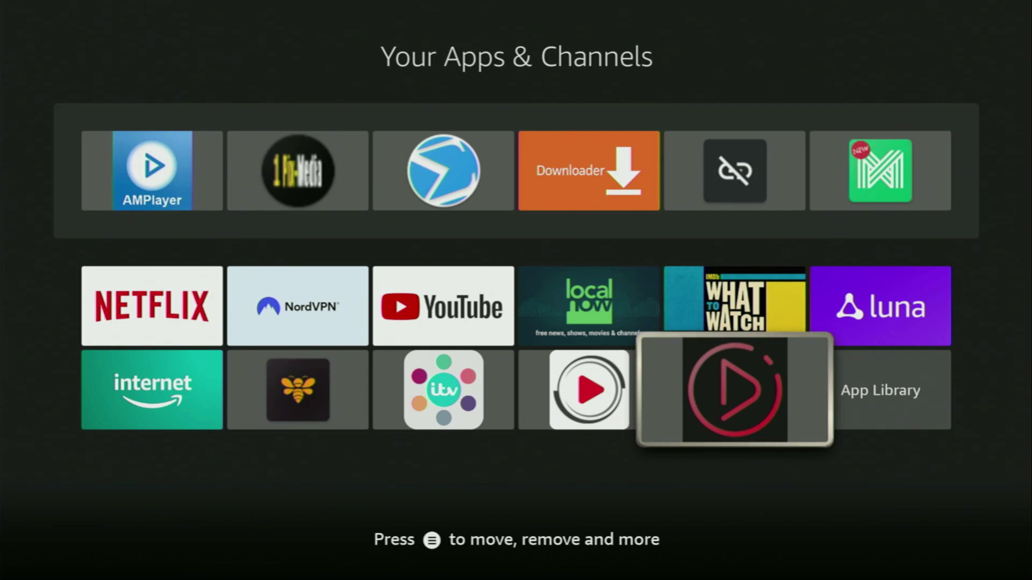
- Move left from Your Apps & Channels to the Find page with its search box
key("Left")
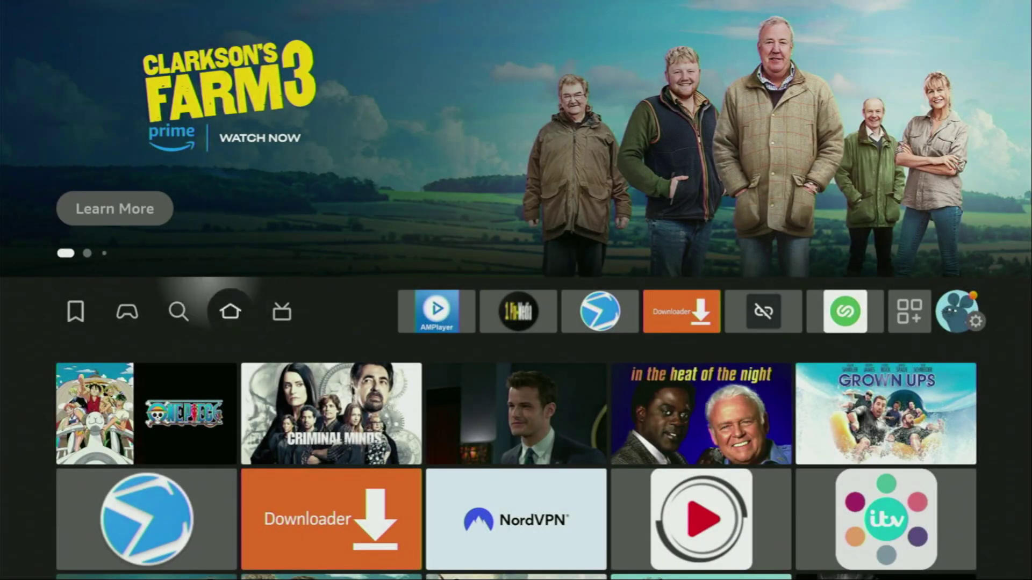
key("Left")
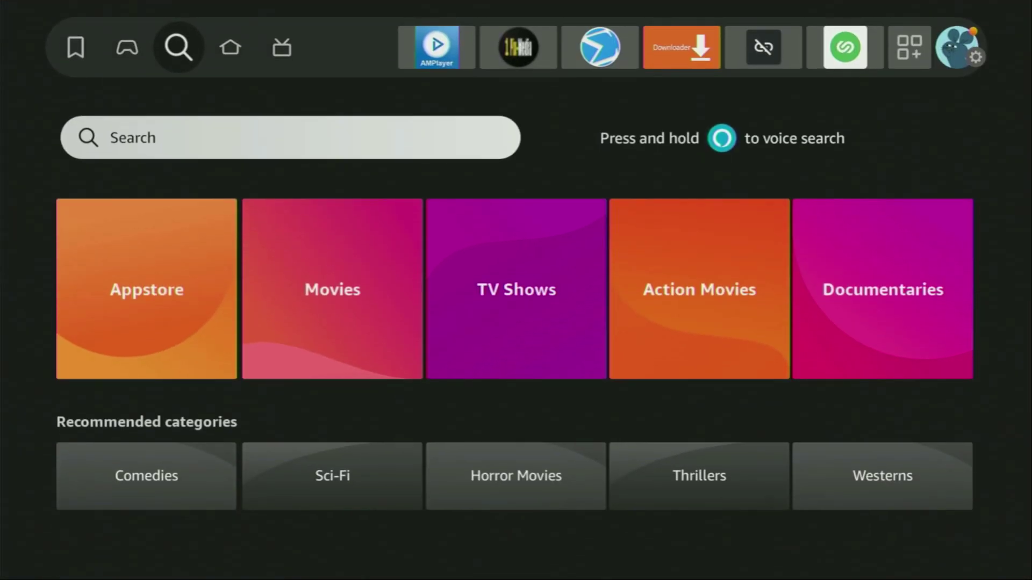
- Search for 'downloader' by entering D and picking the Downloader suggestion
key("Return")
key("Right")
key("Right")
key("Right")
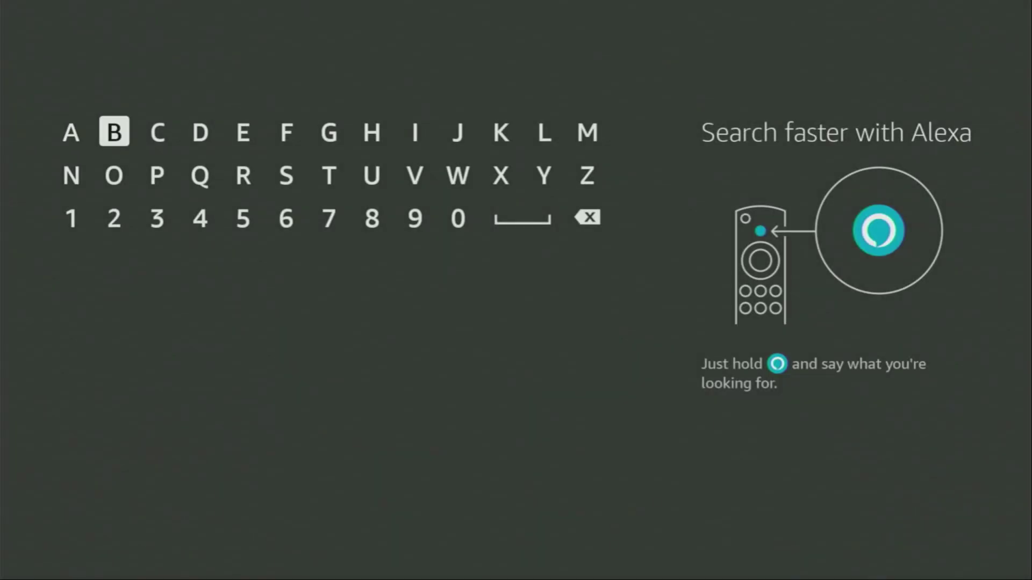
key("Return")
key("Down")
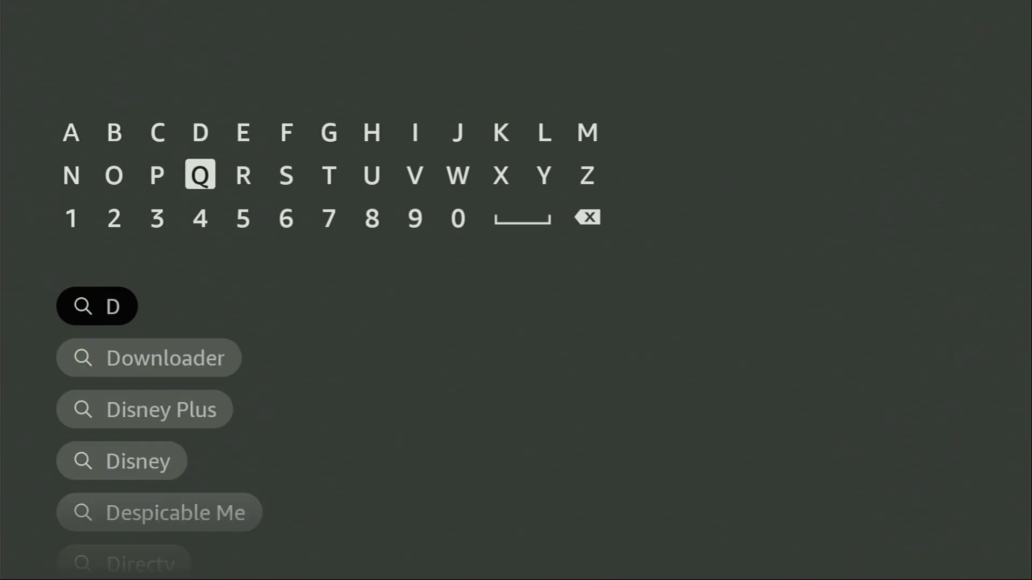
key("Left")
key("Down")
key("Down")
key("Down")
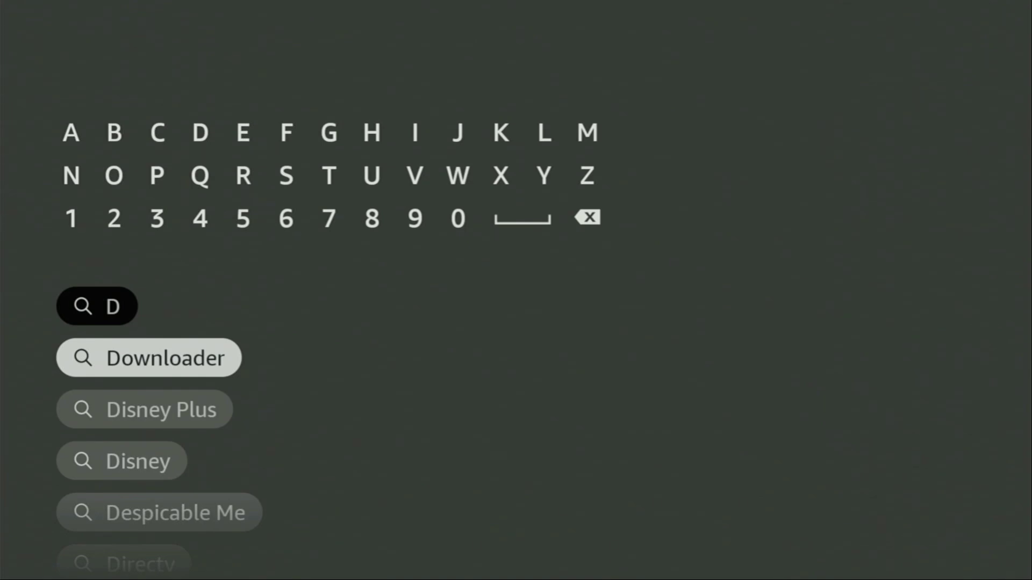
key("Return")
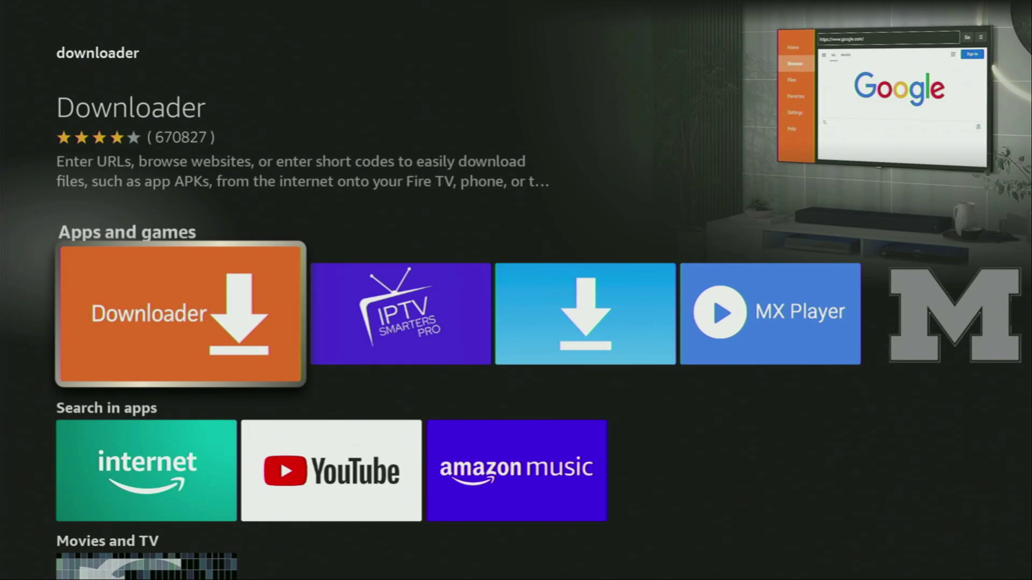
- Browse along the Apps and games results past the Downloader app
key("Right")
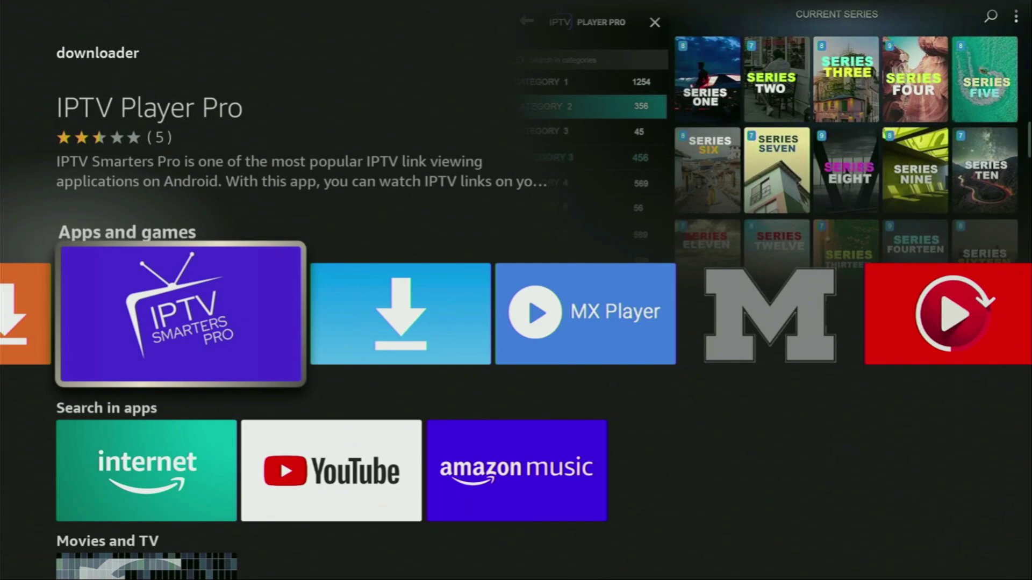
key("Right")
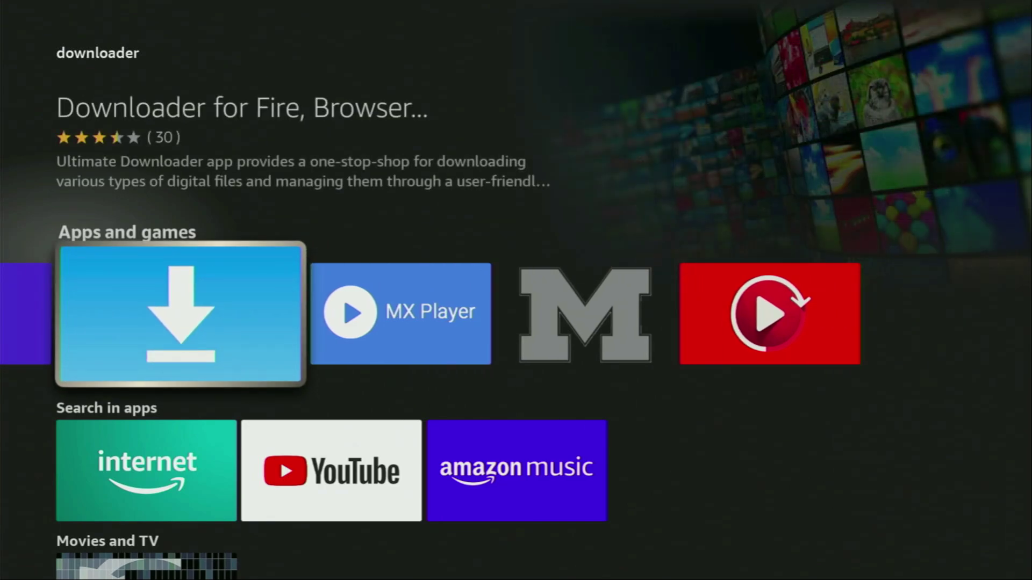
key("Down")
- Return Home and open Settings > My Fire TV from the settings grid
key("Home")
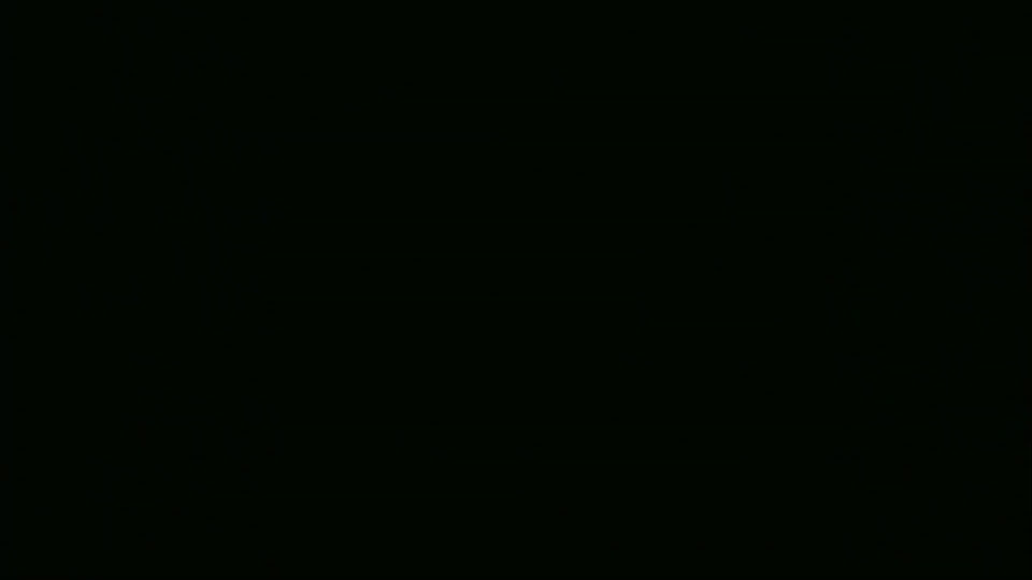
key("Right")
key("Right")
key("Right")
key("Right")
key("Right")
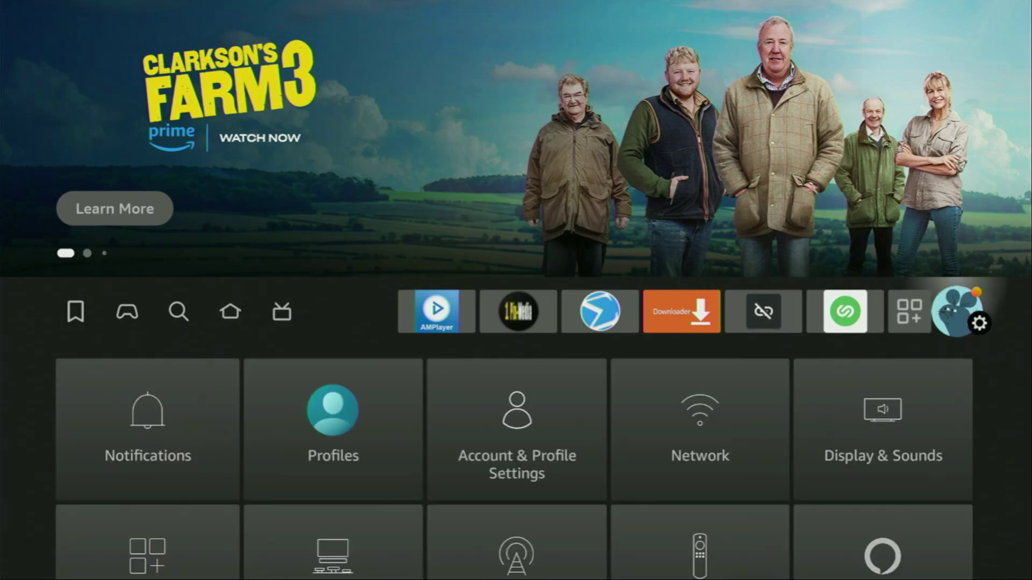
key("Down")
key("Down")
key("Down")
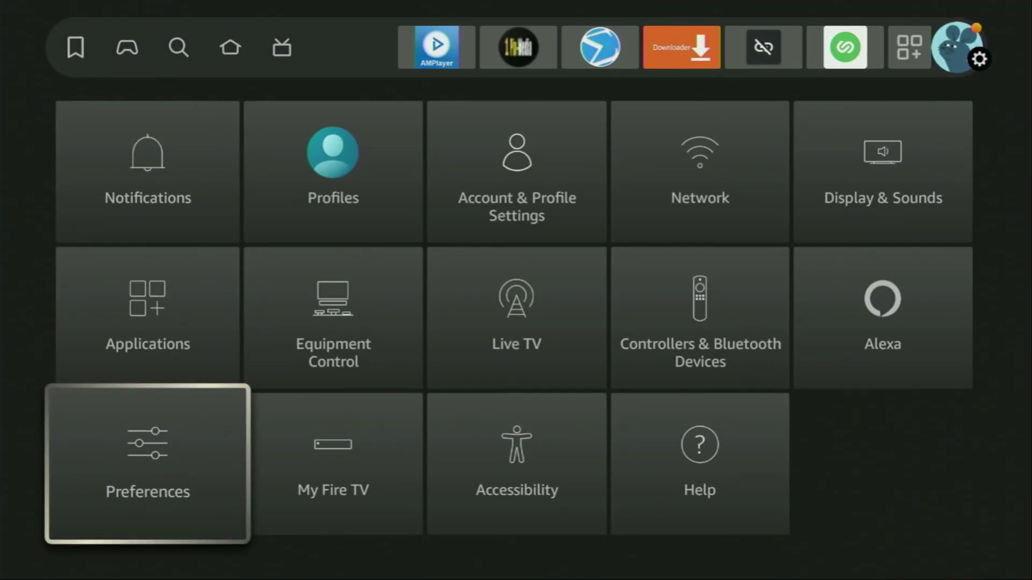
key("Right")
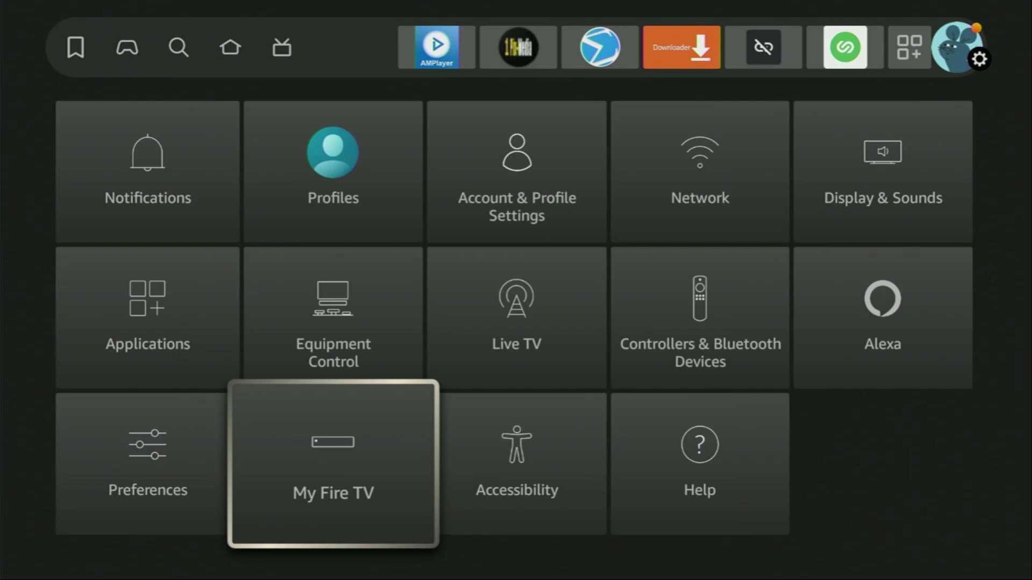
key("Return")
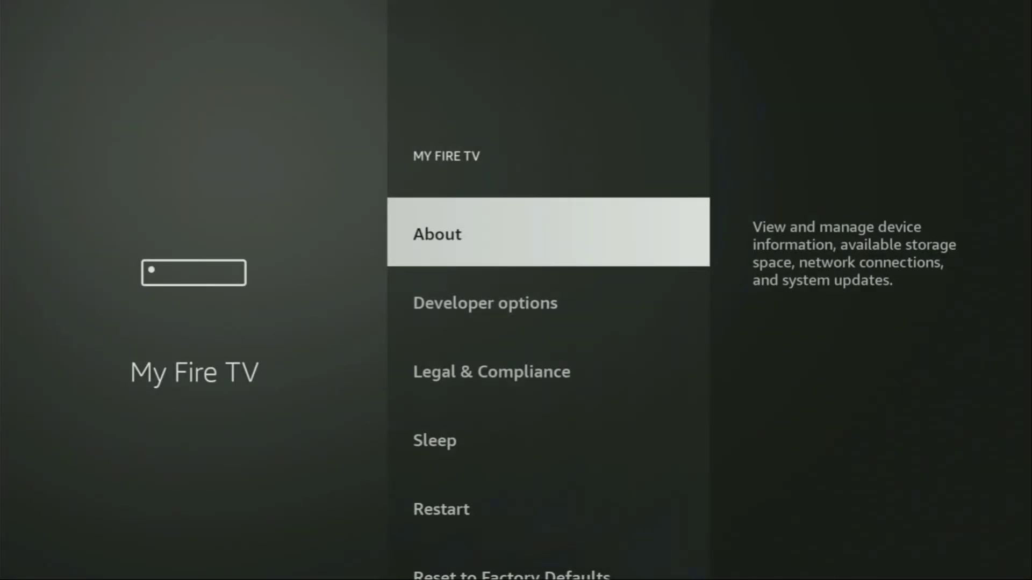
- Look through the My Fire TV options, then open About for the Fire TV Stick 4K Max
key("Down")
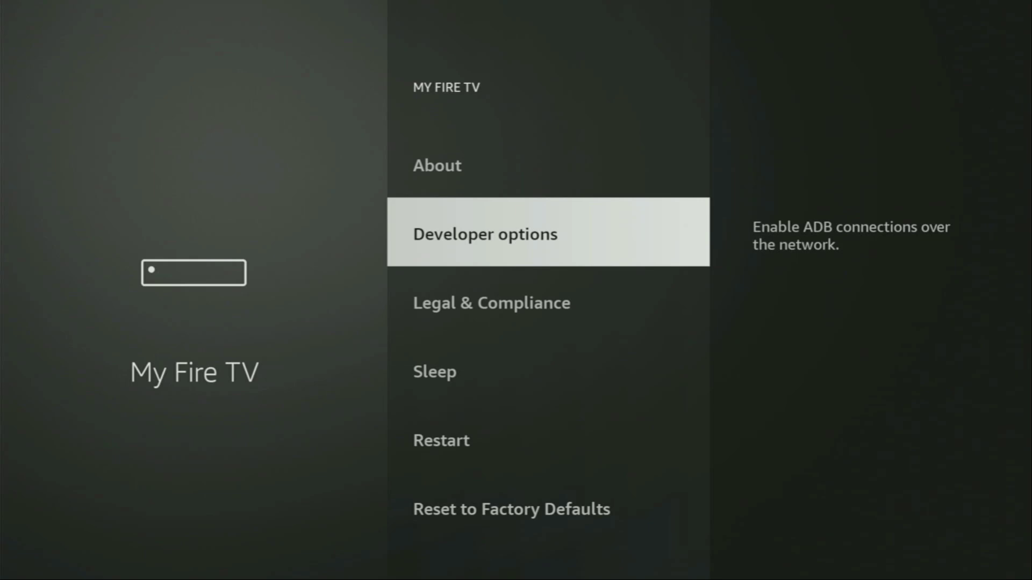
key("Down")
key("Up")
key("Up")
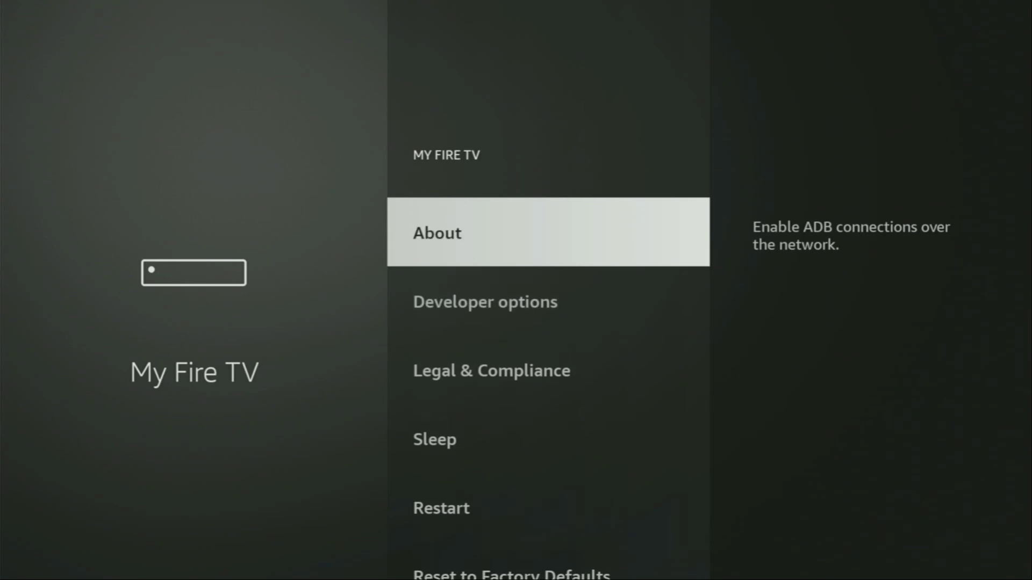
key("Down")
key("Down")
key("Down")
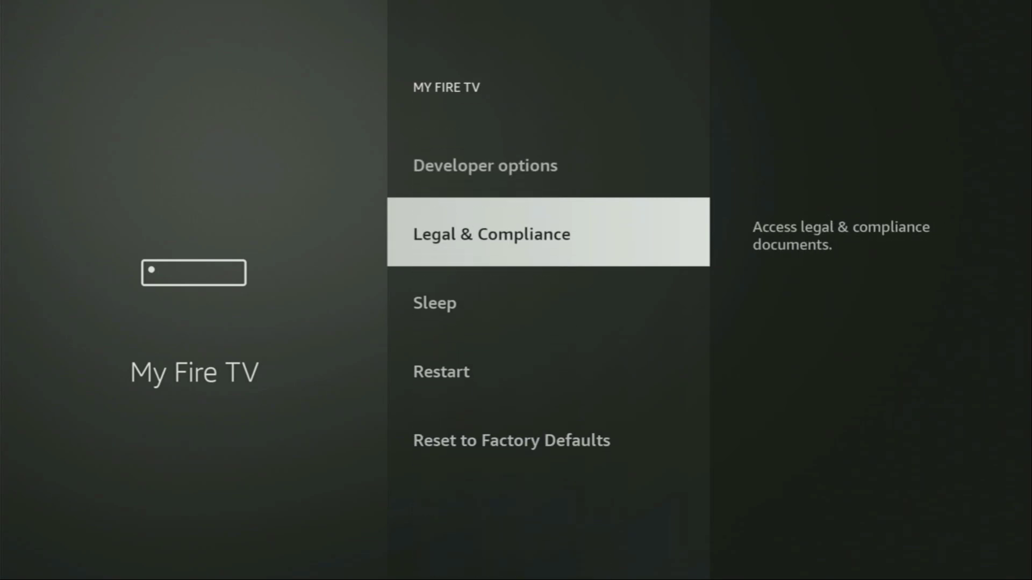
key("Up")
key("Up")
key("Up")
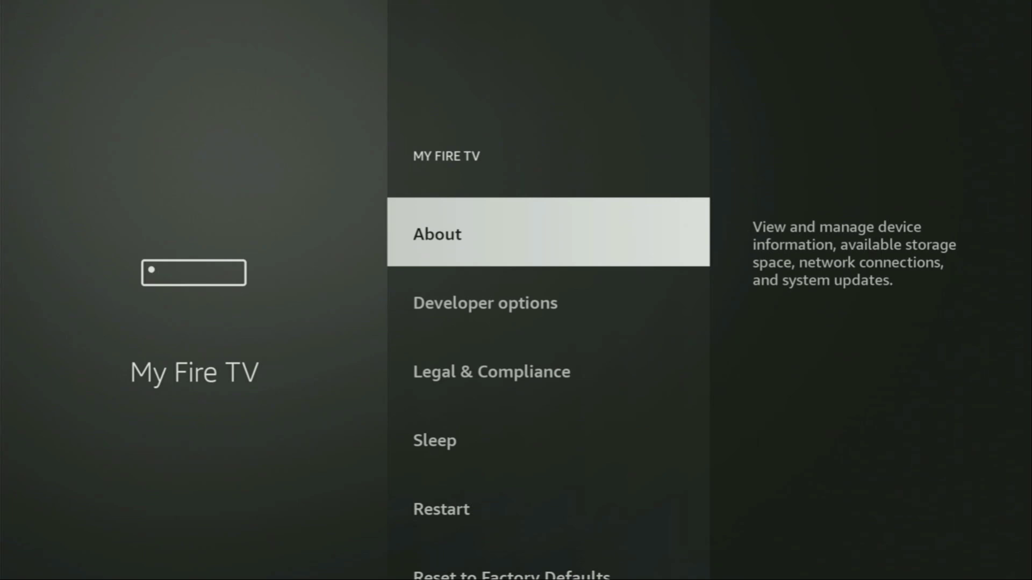
key("Return")
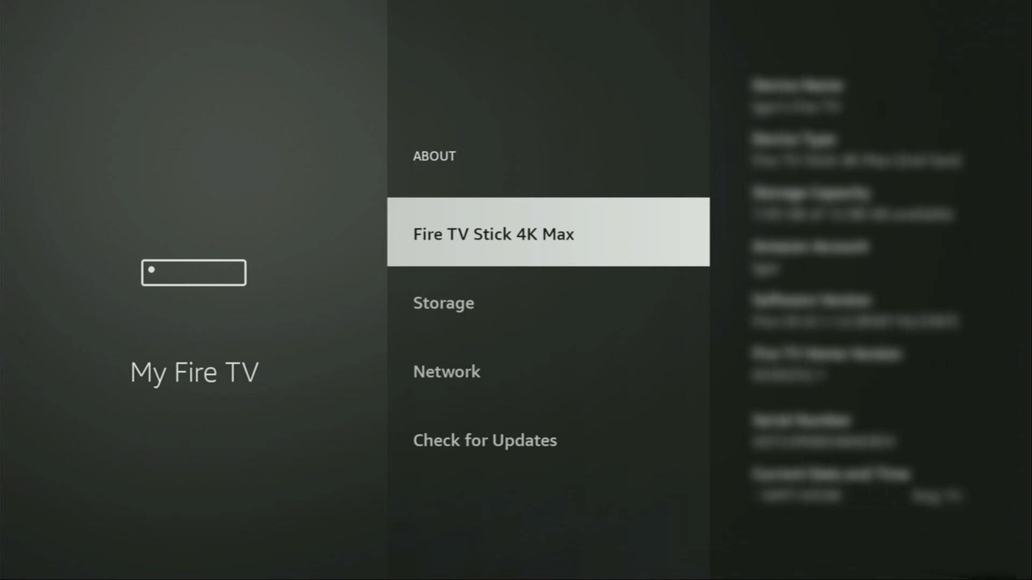
- Check Storage, select the Fire TV Stick 4K Max entry to confirm developer status, then return to Developer options
key("Down")
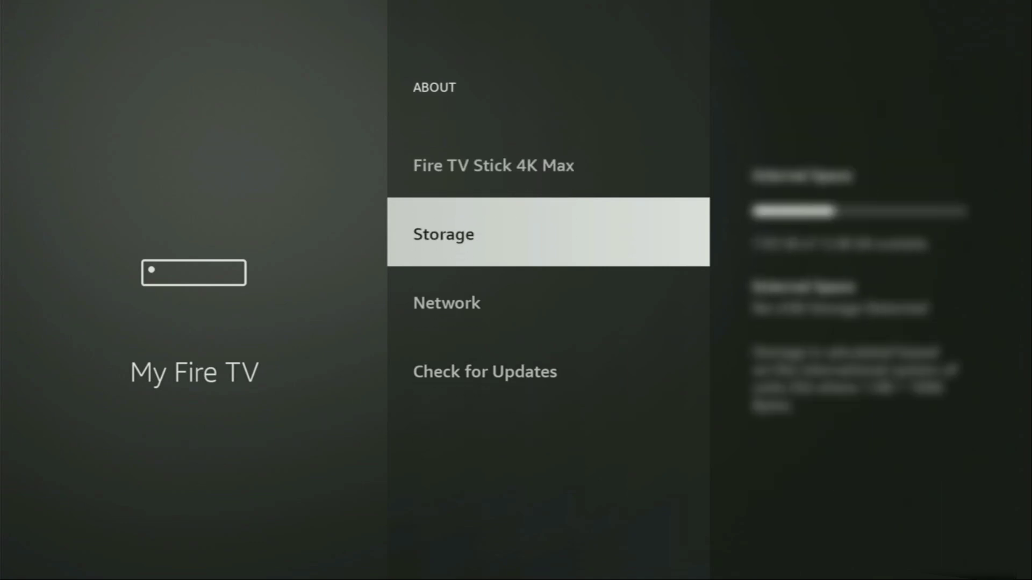
key("Up")
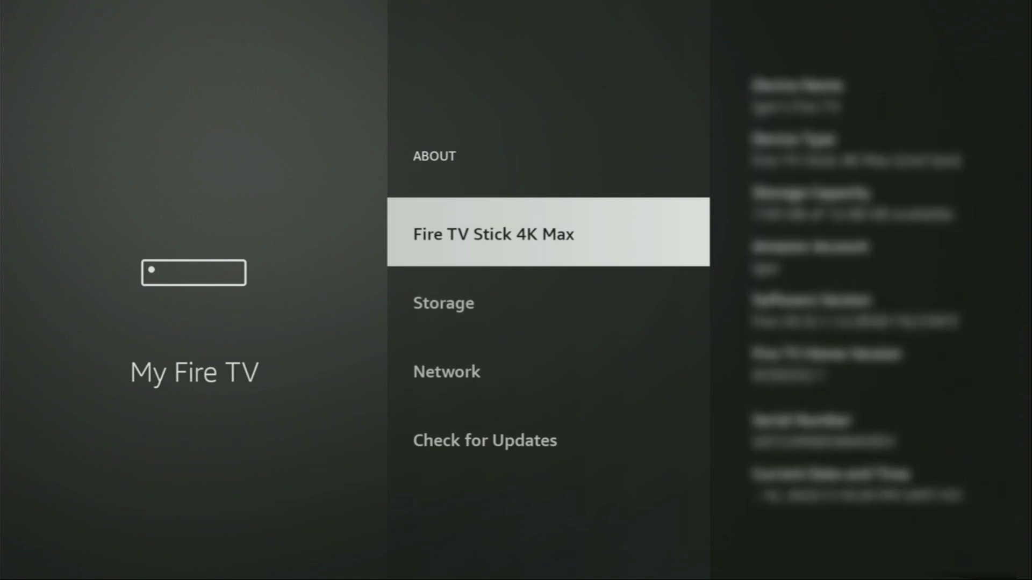
key("Return")
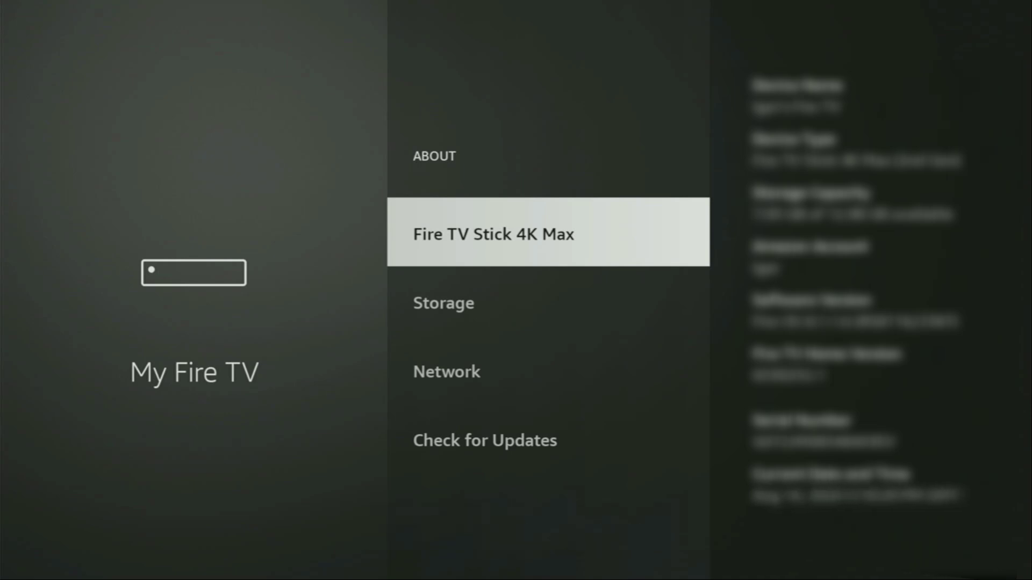
key("Escape")
key("Down")
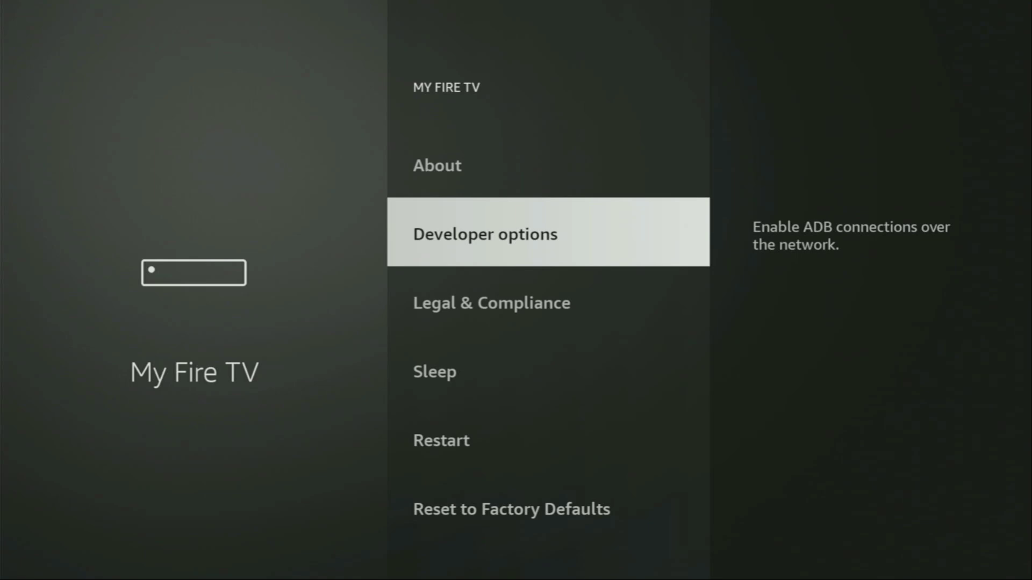
- Open Developer options > Install Unknown Apps and check Downloader, AppLinked, Unlinked and ITV Hub permissions
key("Return")
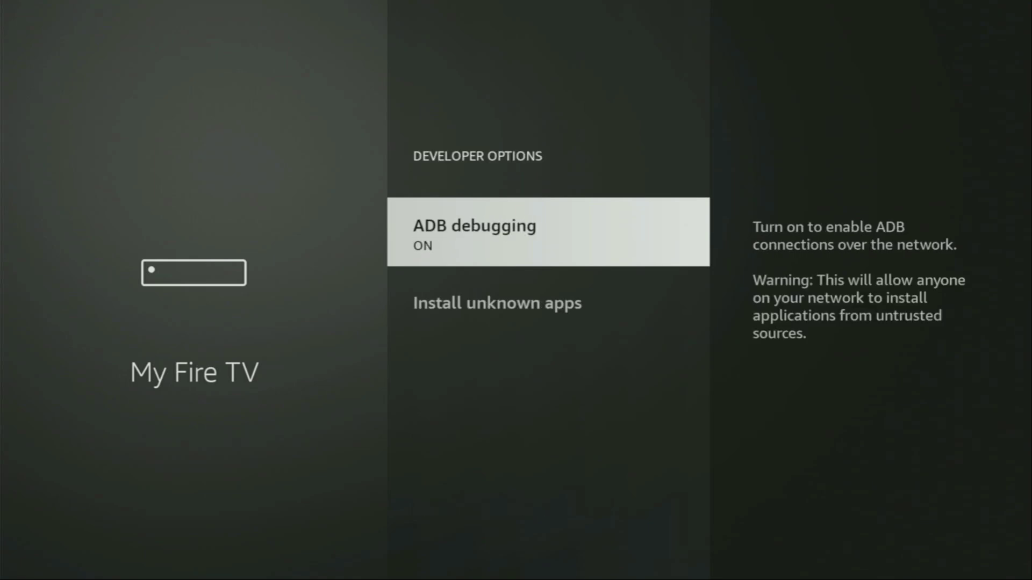
key("Down")
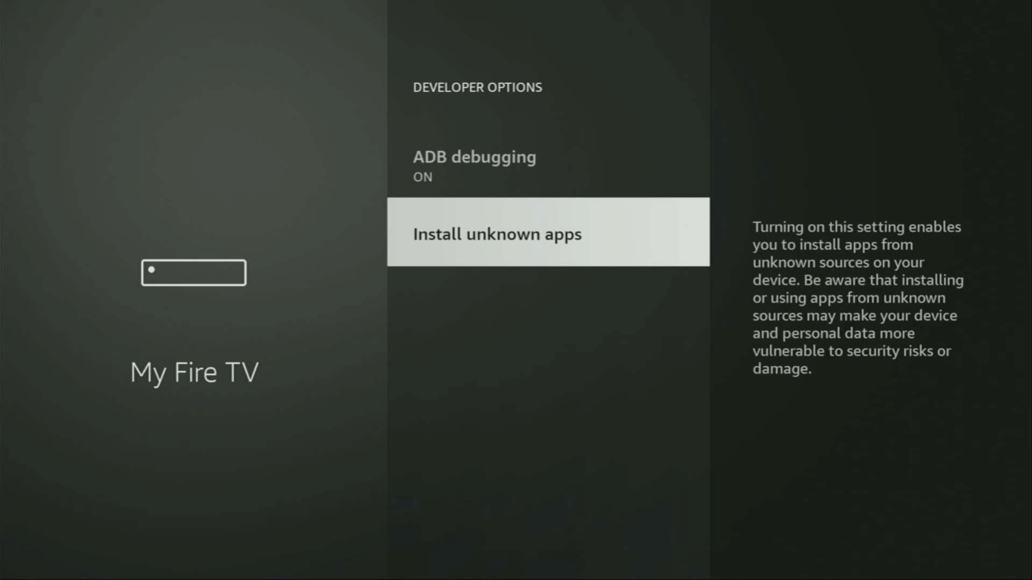
key("Return")
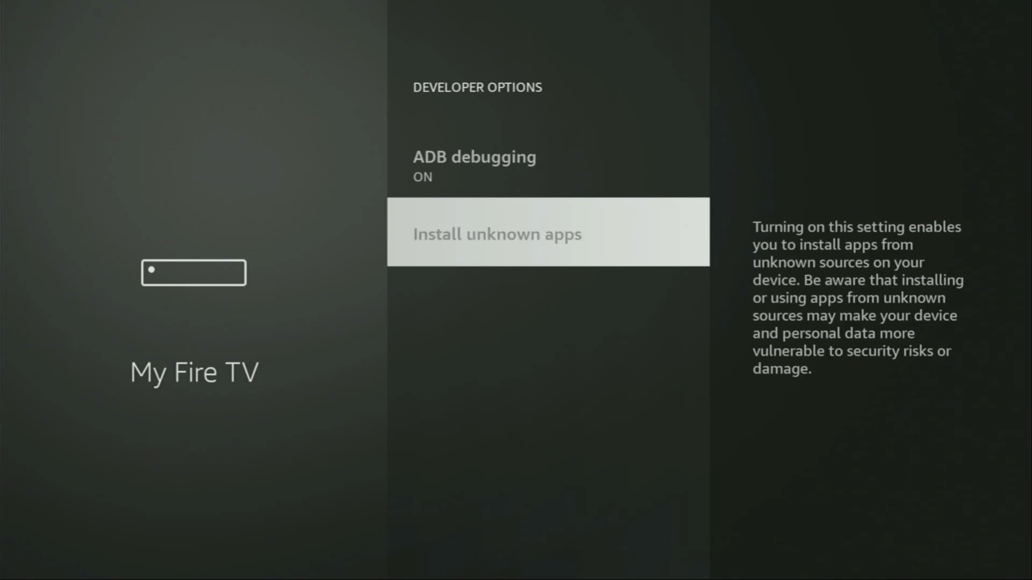
key("Return")
key("Return")
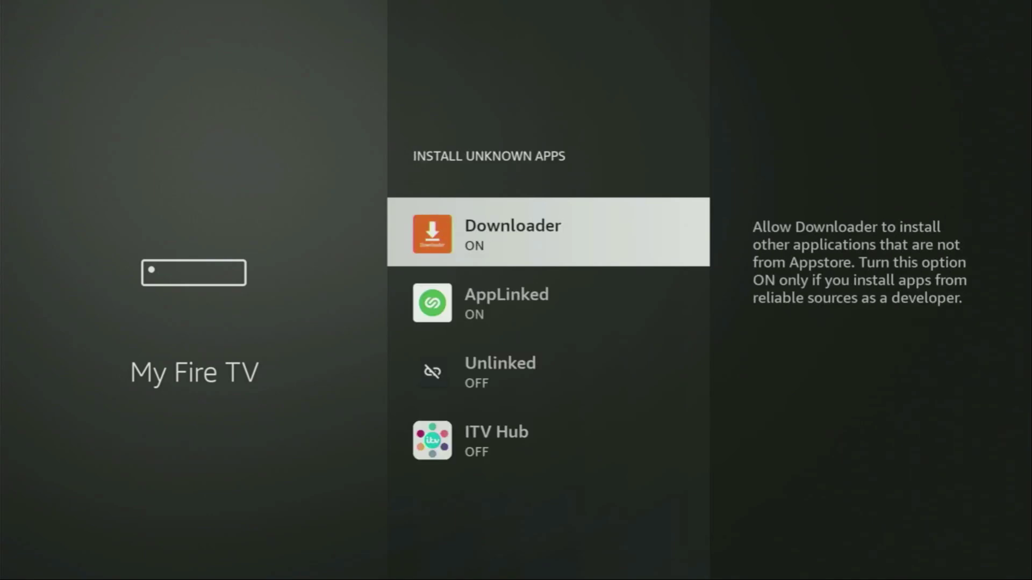
key("Down")
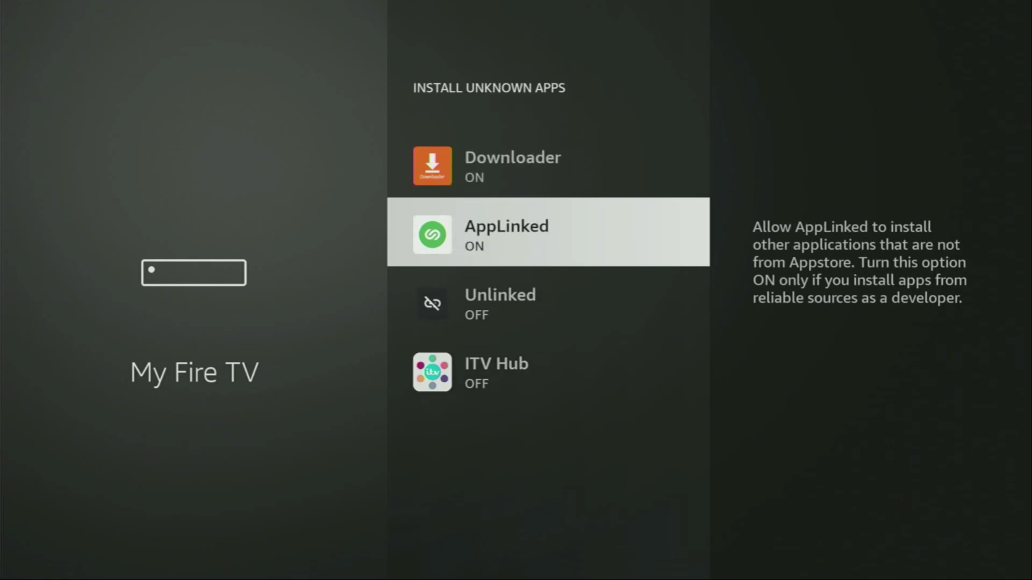
key("Down")
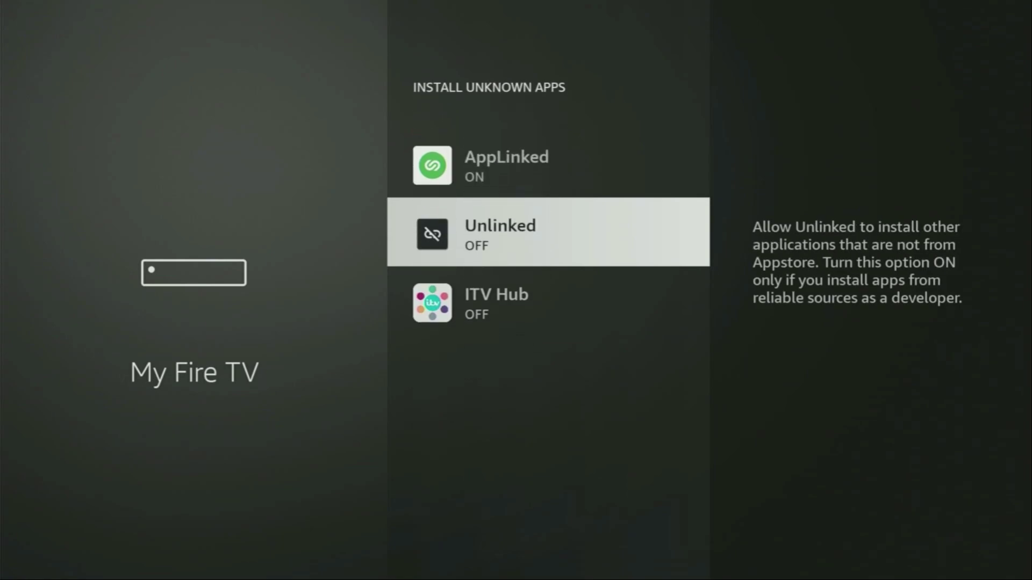
key("Down")
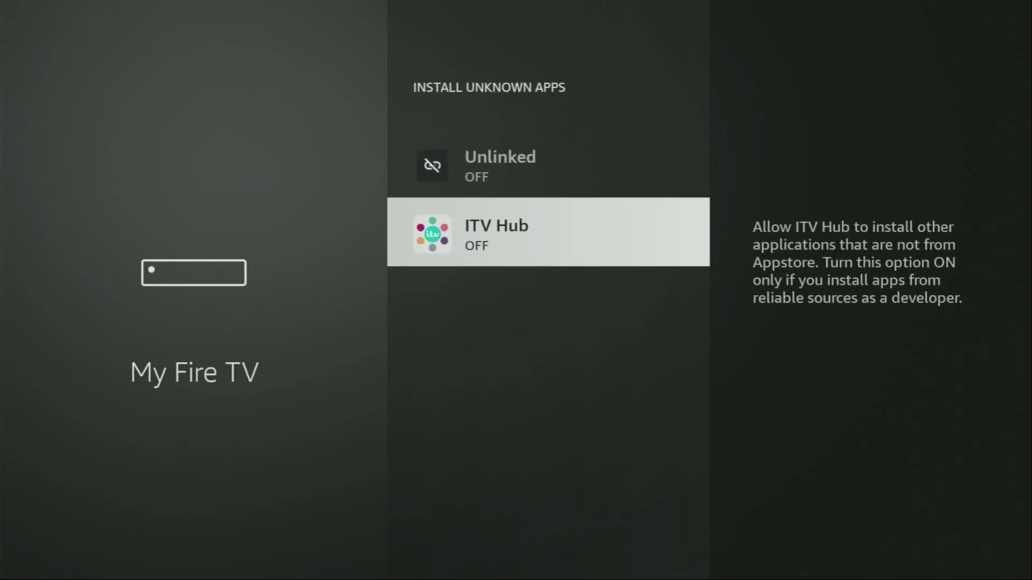
key("Up")
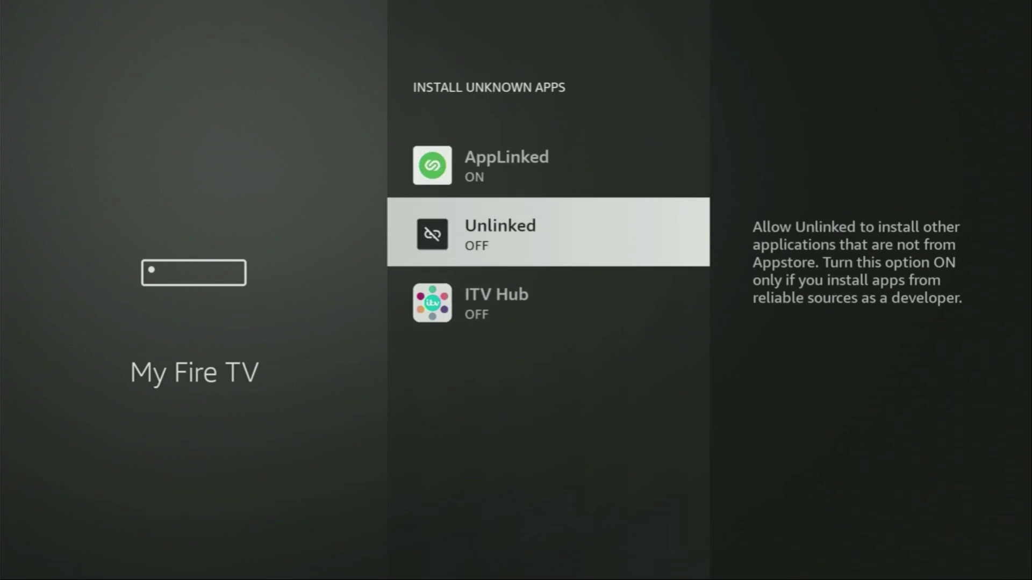
key("Up")
key("Up")
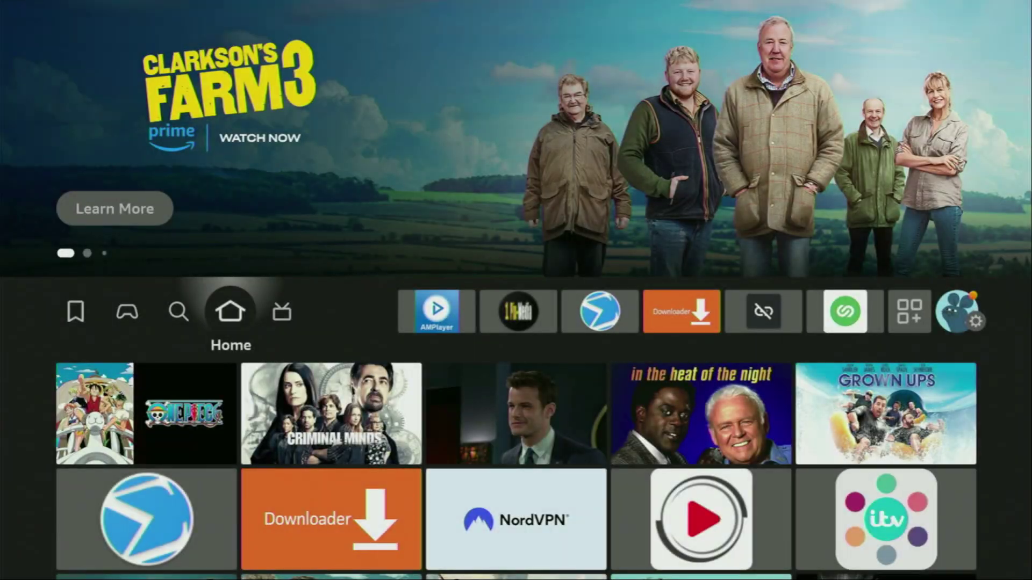
- Open the full Your Apps & Channels collection and launch the NordVPN tile
key("Right")
key("Right")
key("Right")
key("Right")
key("Right")
key("Right")
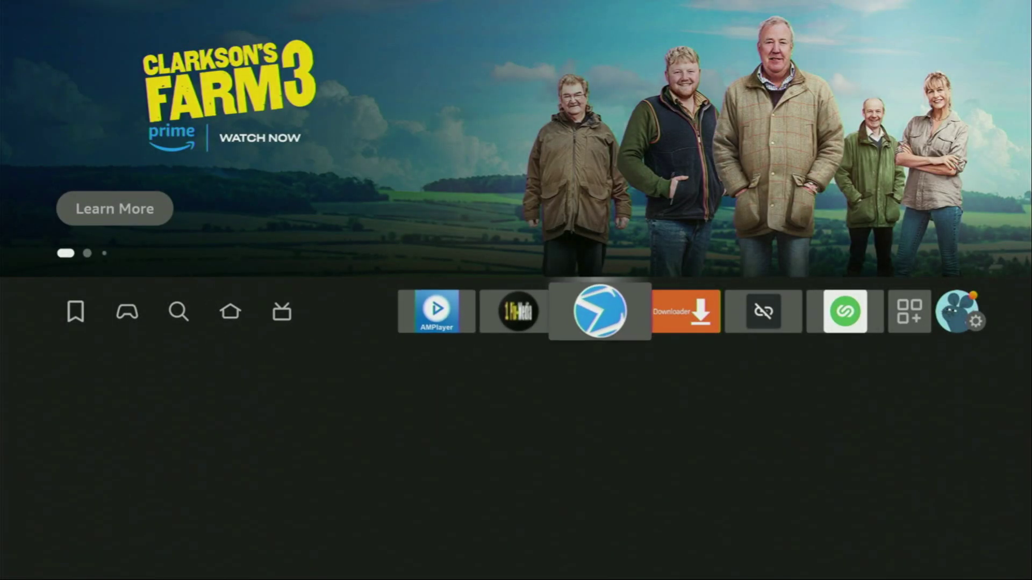
key("Right")
key("Right")
key("Return")
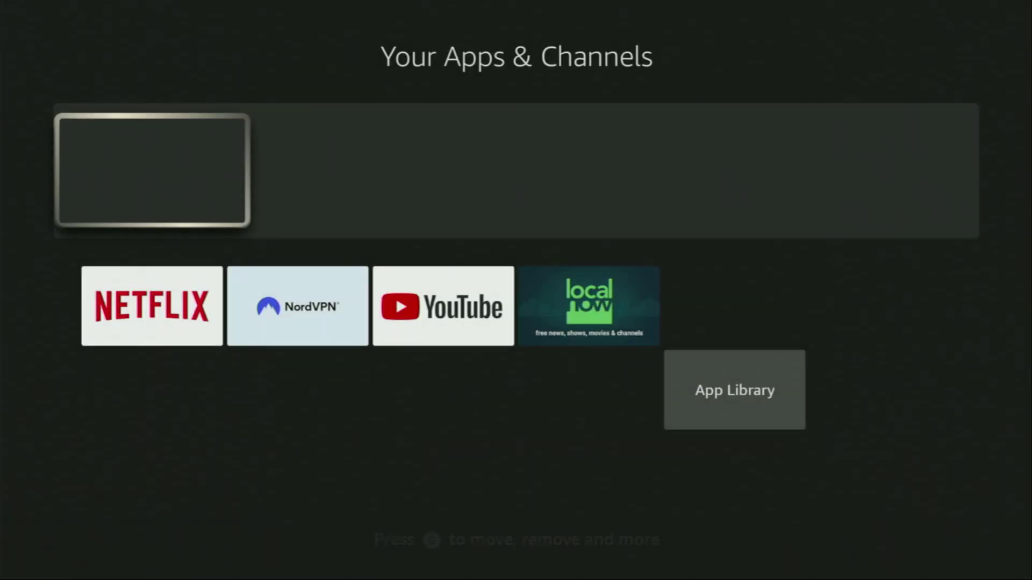
key("Right")
key("Right")
key("Right")
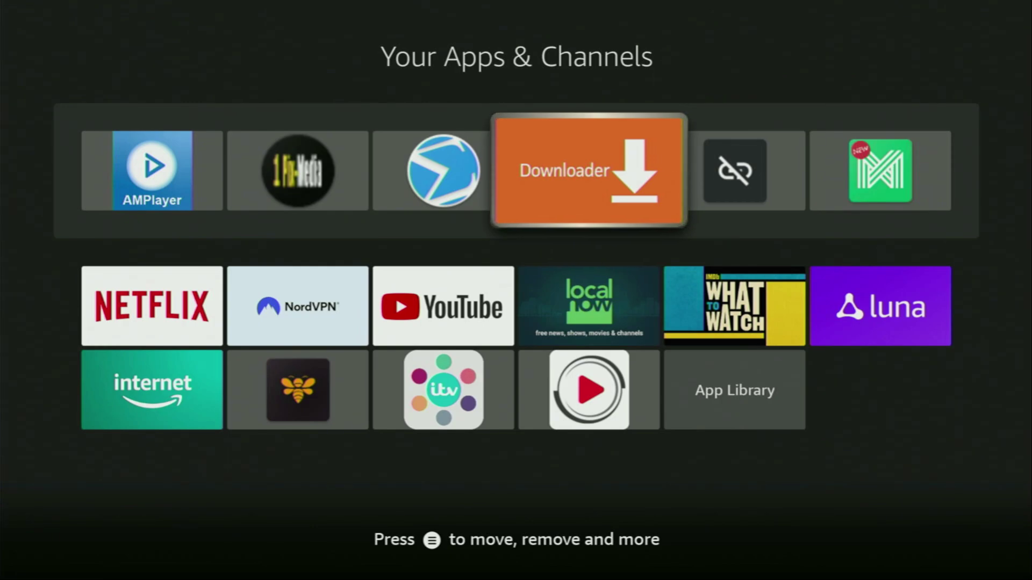
key("Left")
key("Down")
key("Left")
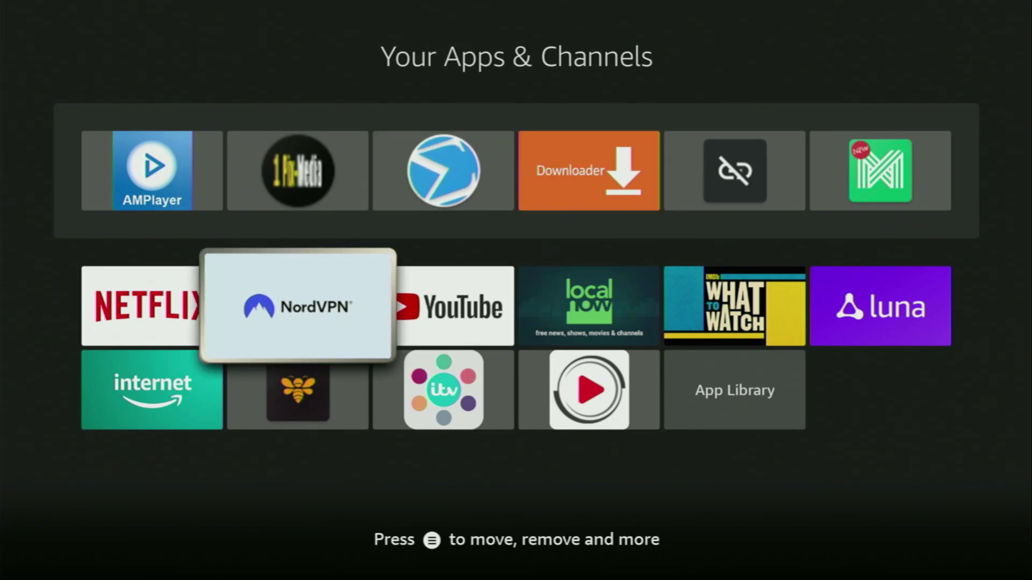
key("Return")
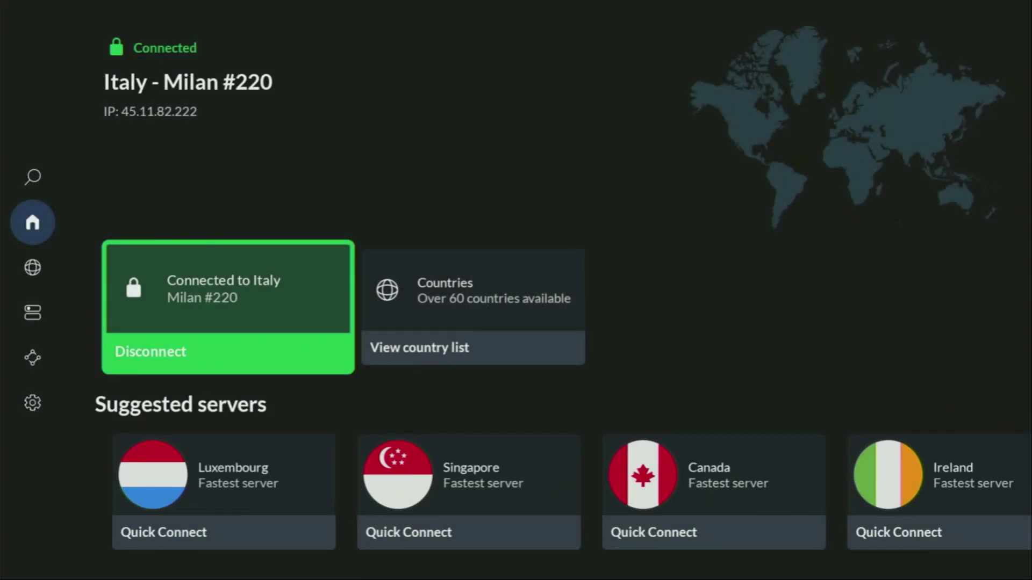
- Move past the suggested servers and open NordVPN's full country list
key("Down")
key("Right")
key("Right")
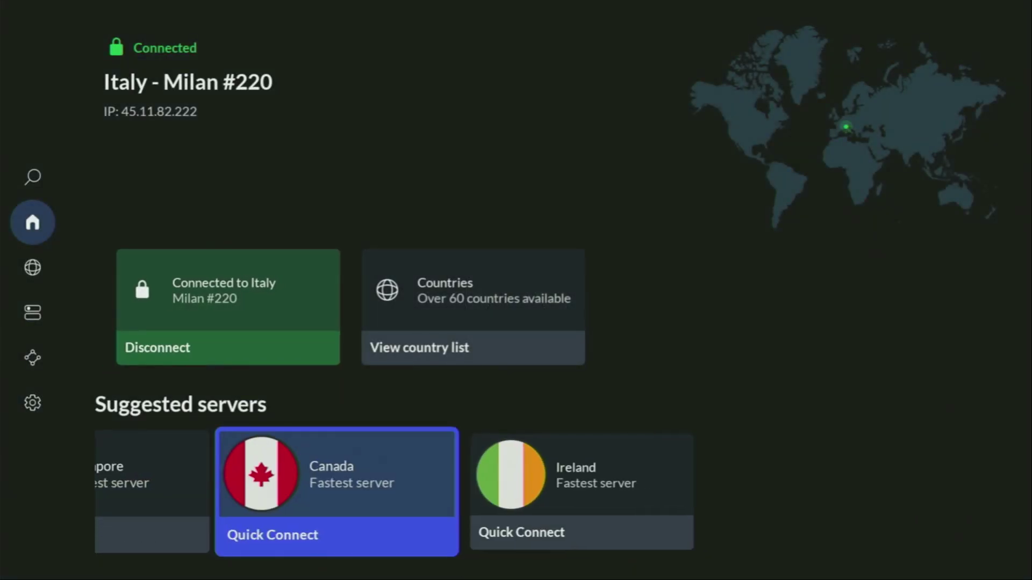
key("Up")
key("Right")
key("Return")
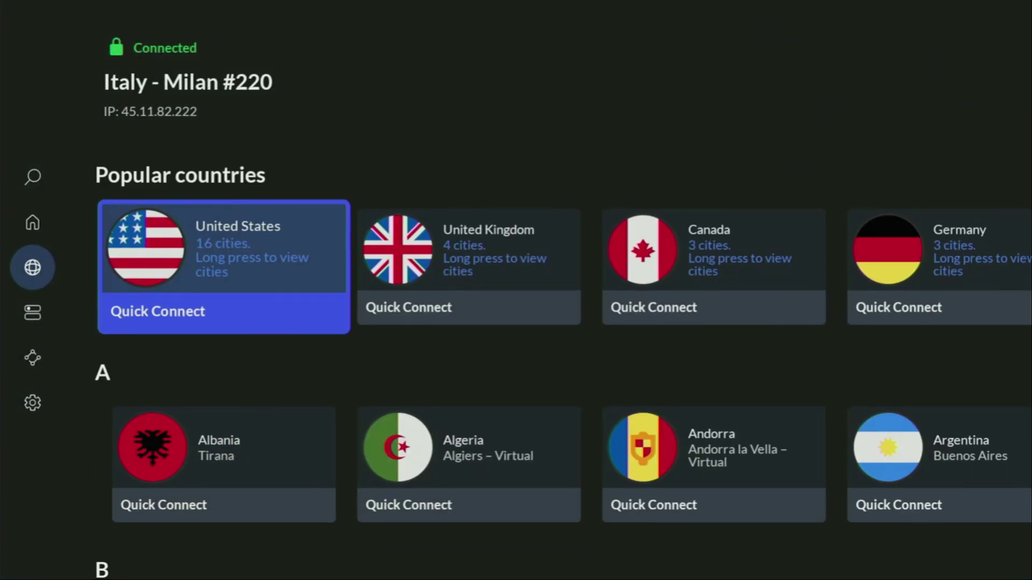
- Scroll the country list down to Latvia and connect to Latvia - Riga #70
key("Down")
key("Down")
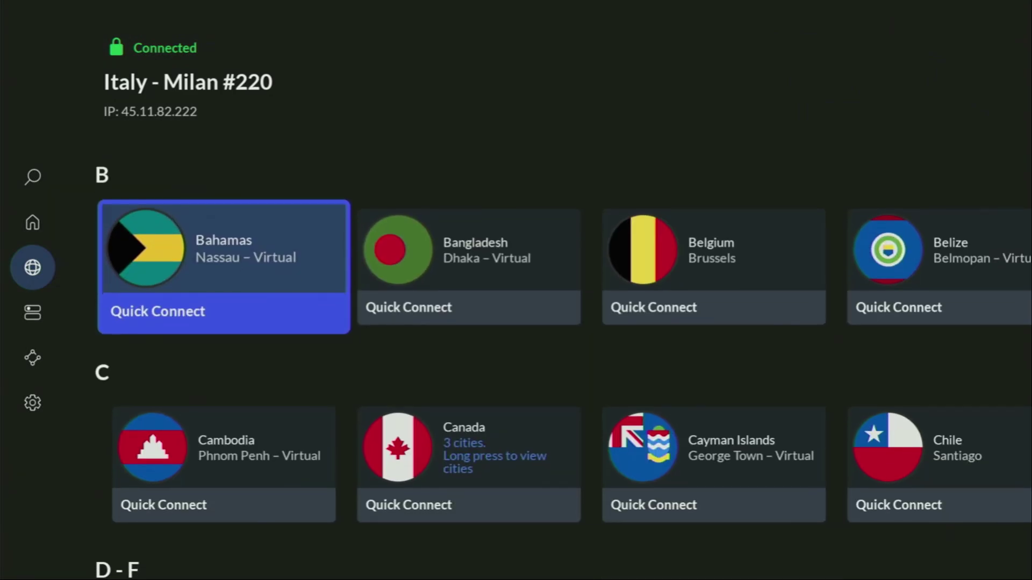
key("Down")
key("Right")
key("Right")
key("Right")
key("Right")
key("Right")
key("Right")
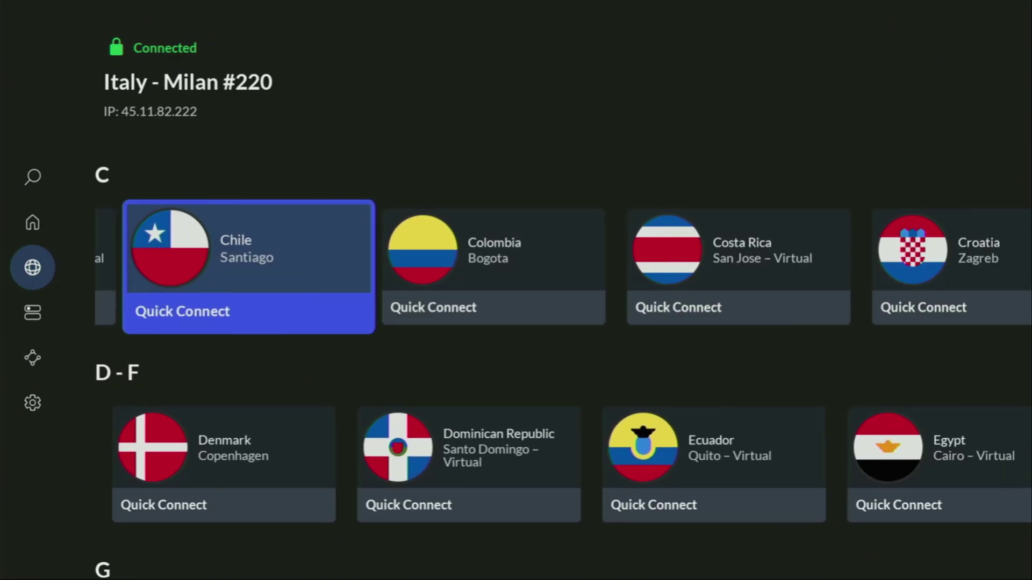
key("Right")
key("Right")
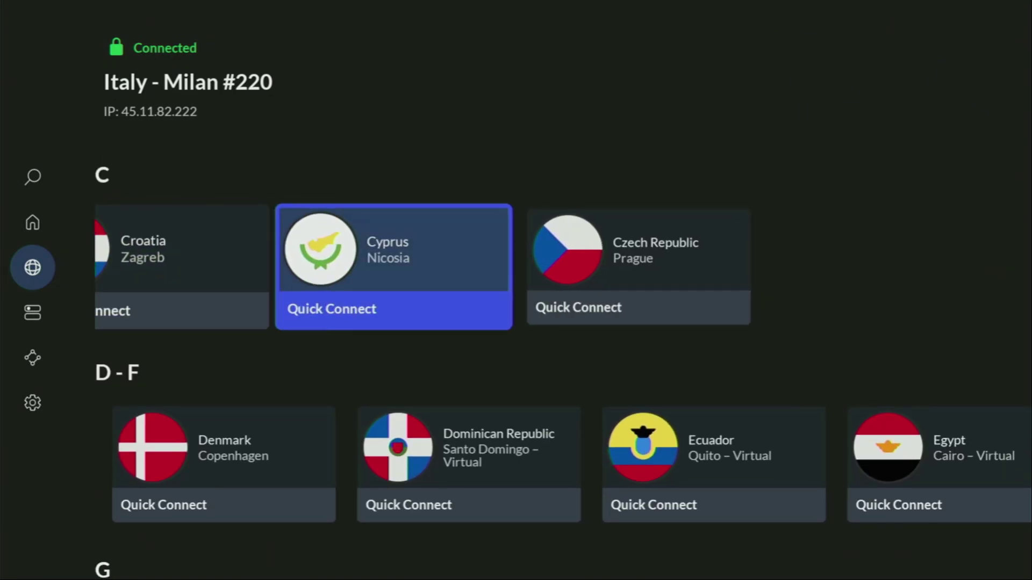
key("Down")
key("Down")
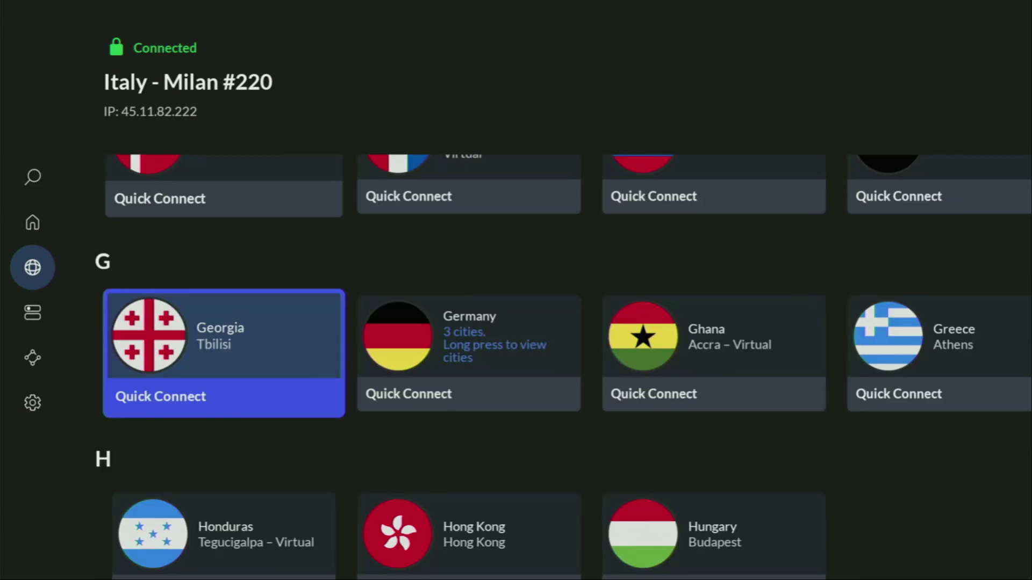
key("Right")
key("Right")
key("Right")
key("Right")
key("Right")
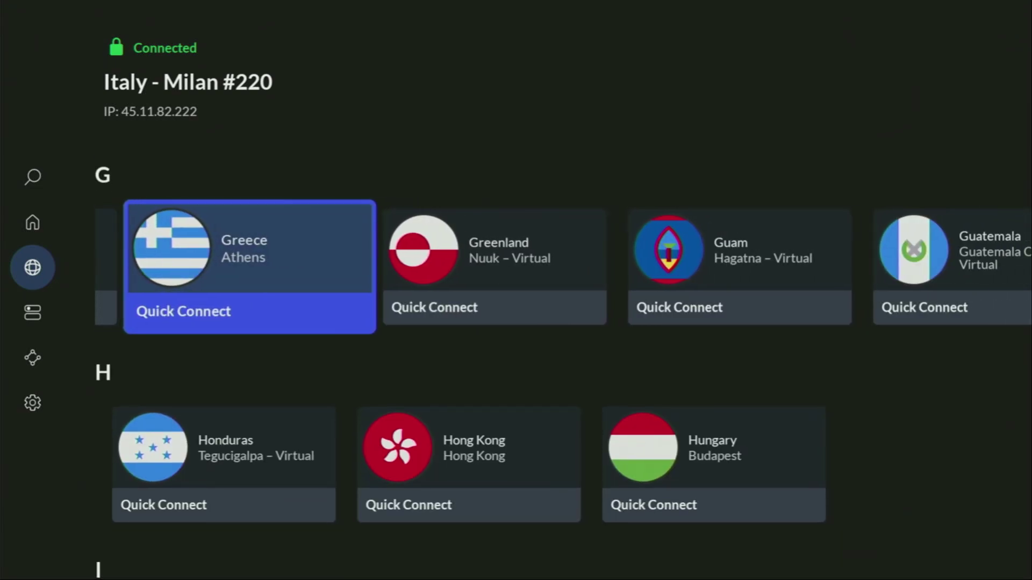
key("Down")
key("Down")
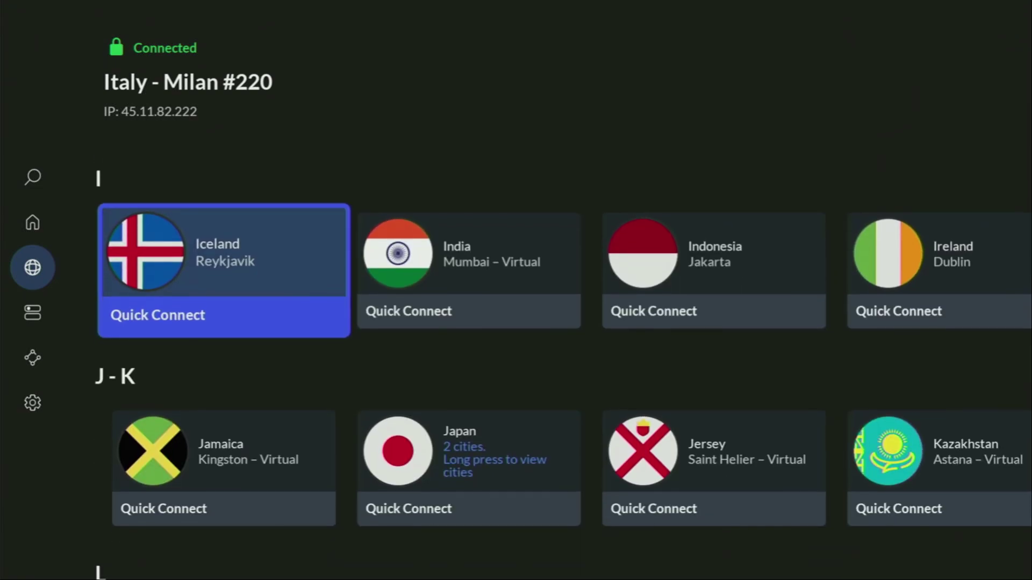
key("Right")
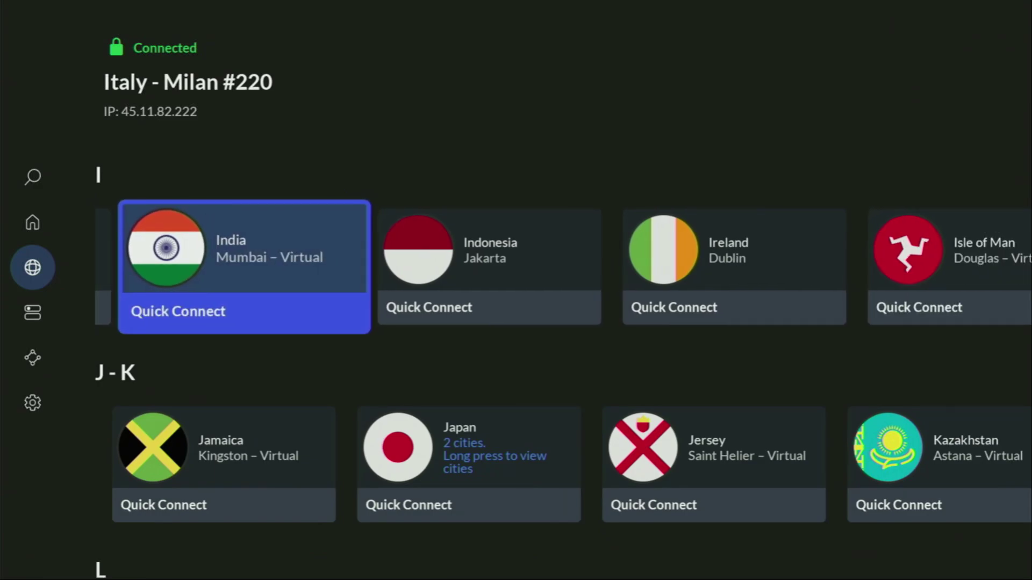
key("Down")
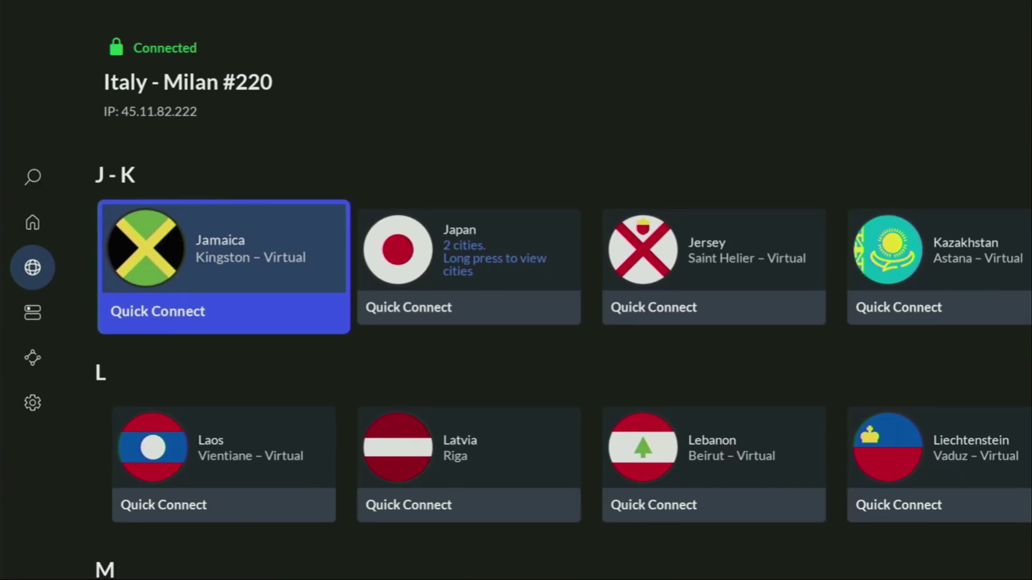
key("Right")
key("Down")
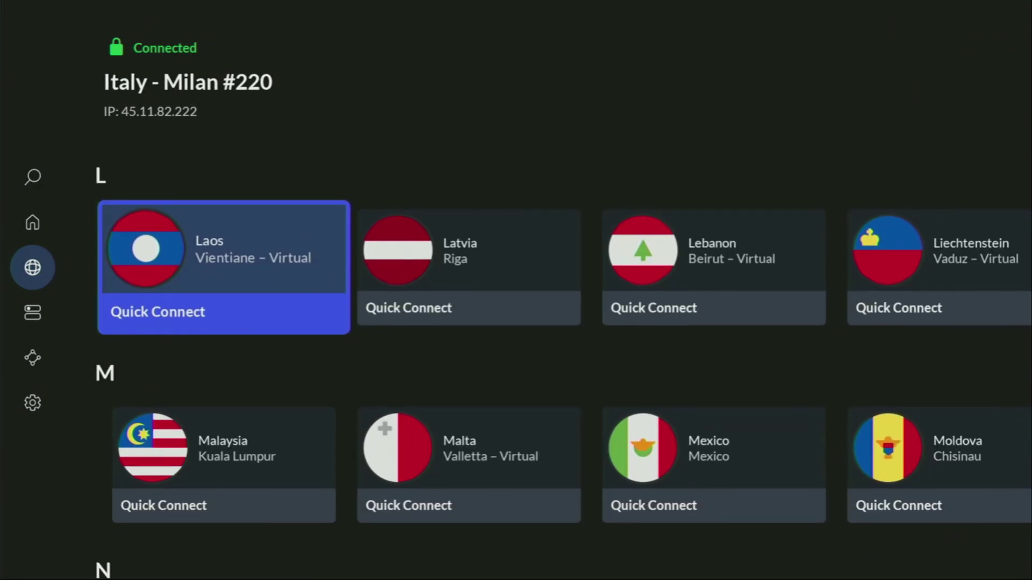
key("Right")
key("Return")
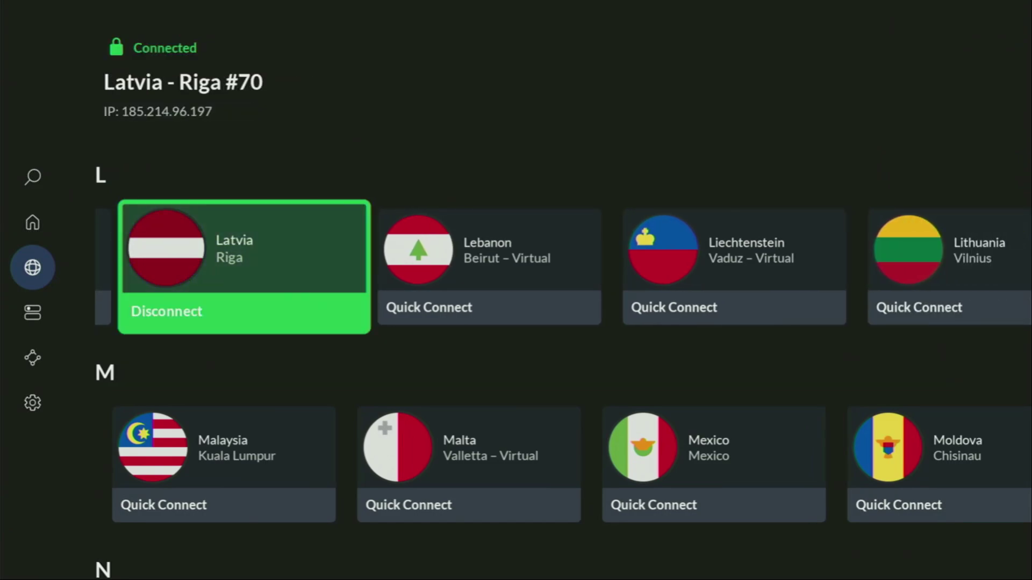
- Go back to the NordVPN home page via the sidebar and browse the suggested servers
key("Down")
key("Left")
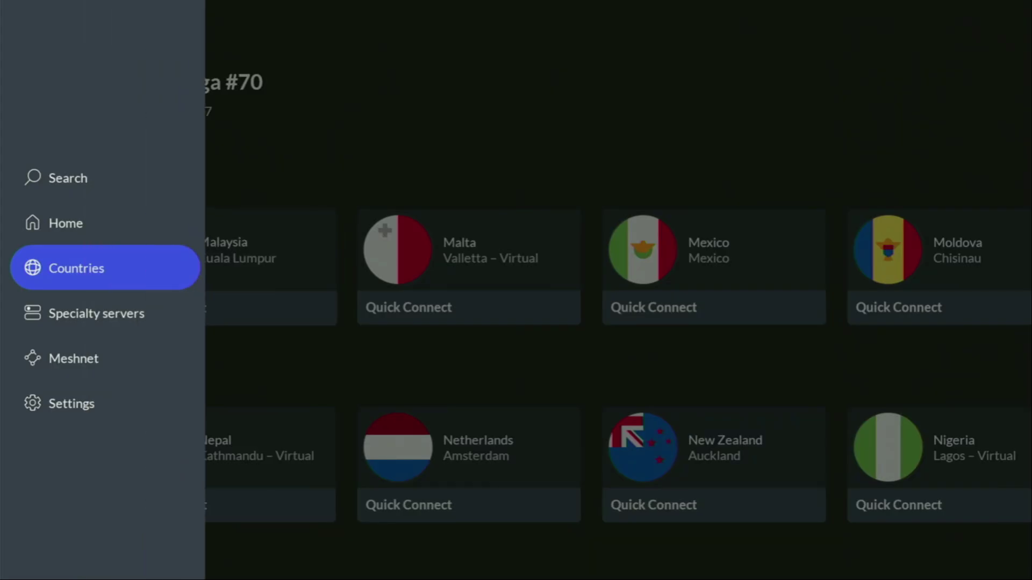
key("Up")
key("Right")
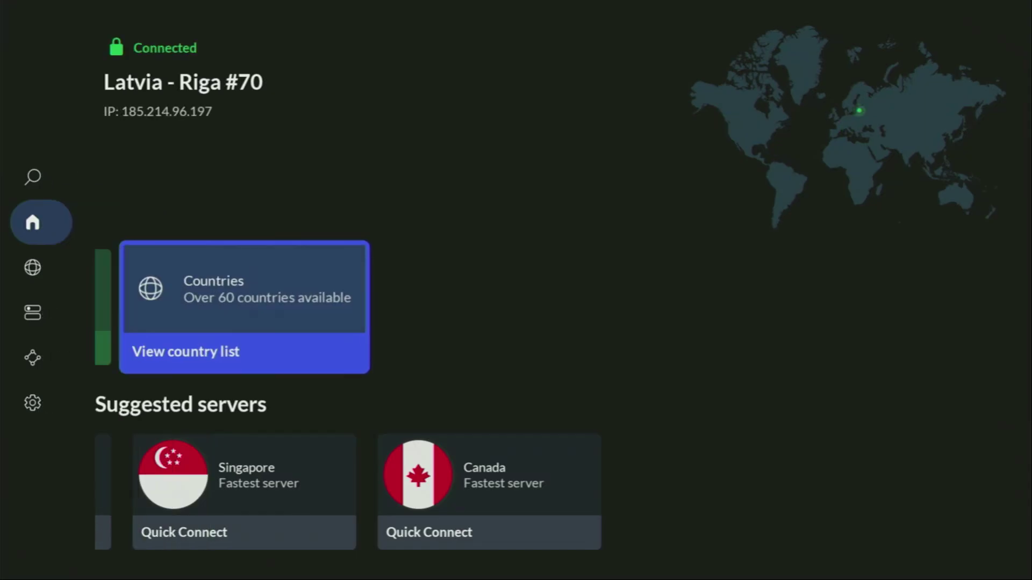
key("Down")
key("Left")
key("Left")
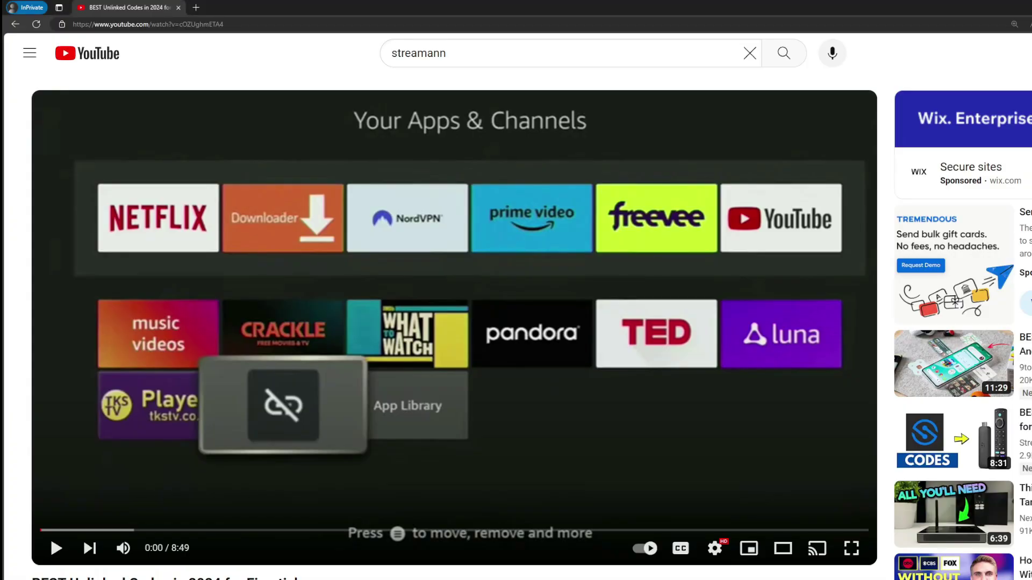
- Expand the video description and follow the topvpnoffer.com link in the pinned comment
scroll(341, 373, "down", 7)
left_click(341, 318)
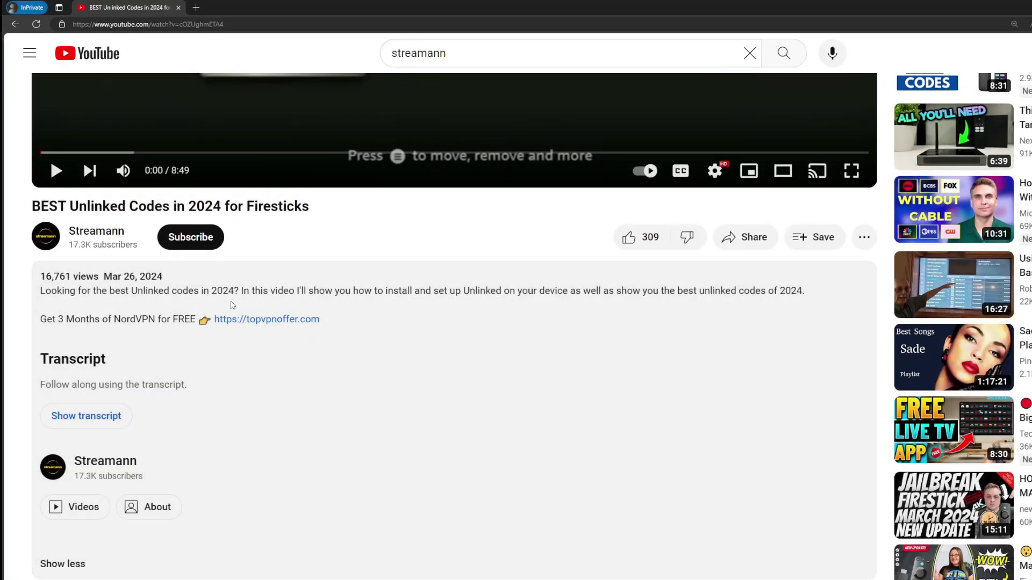
scroll(257, 349, "down", 5)
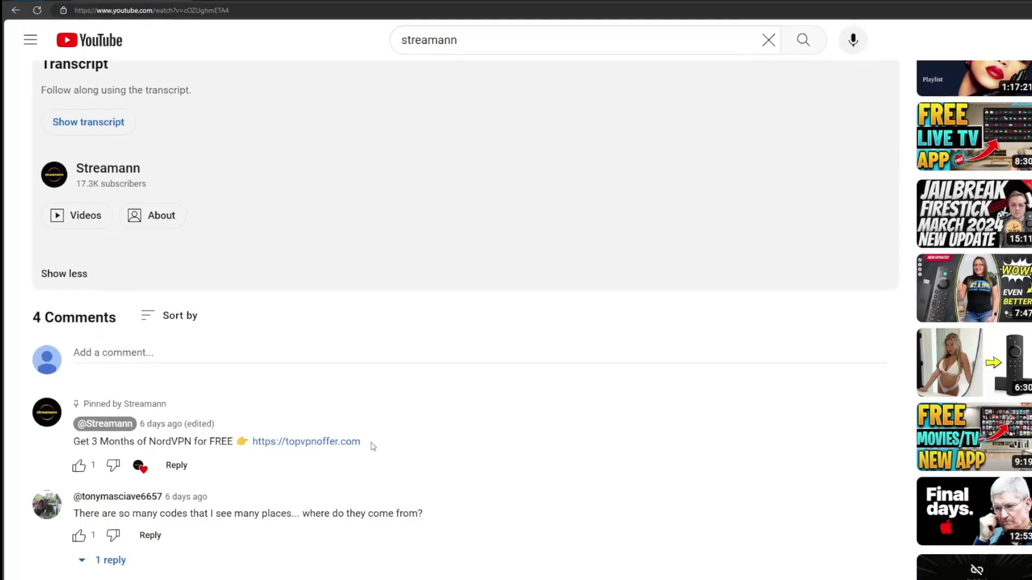
left_click_drag(353, 459, 247, 460)
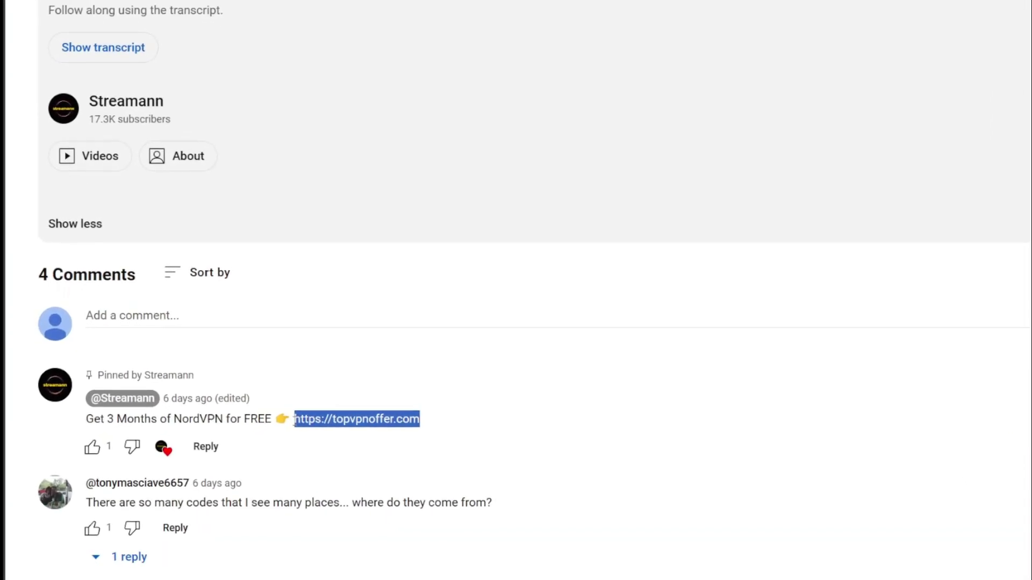
left_click(400, 419)
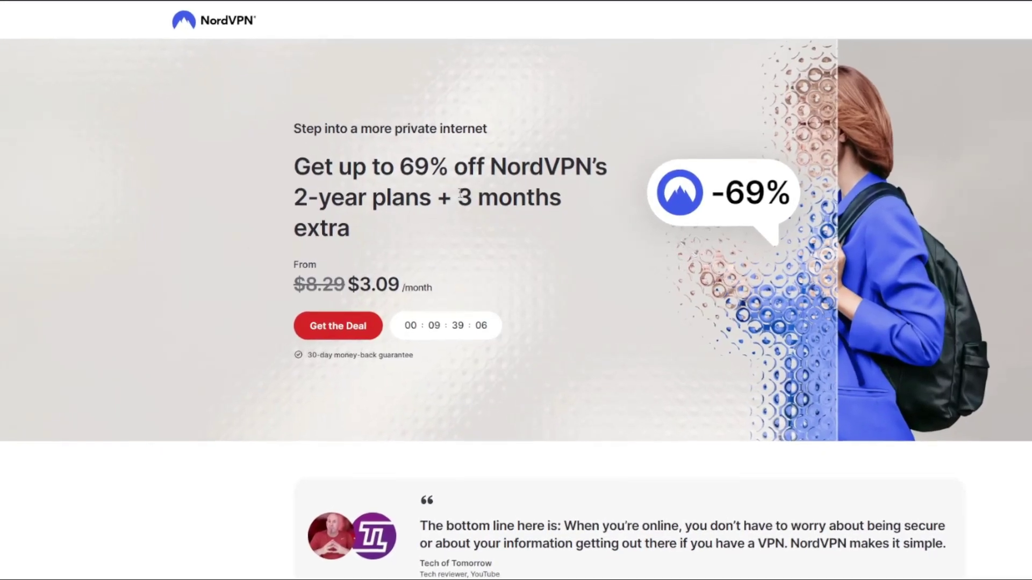
- Highlight '3 months extra' in the offer page headline
left_click_drag(455, 197, 562, 226)
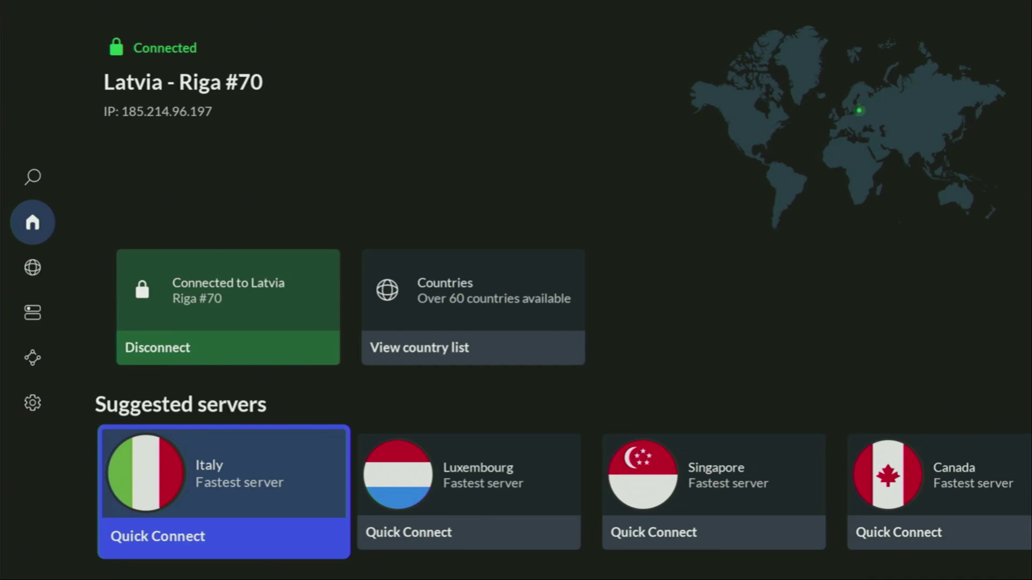
- Launch Downloader from the home screen apps row and land on its Home section
key("Right")
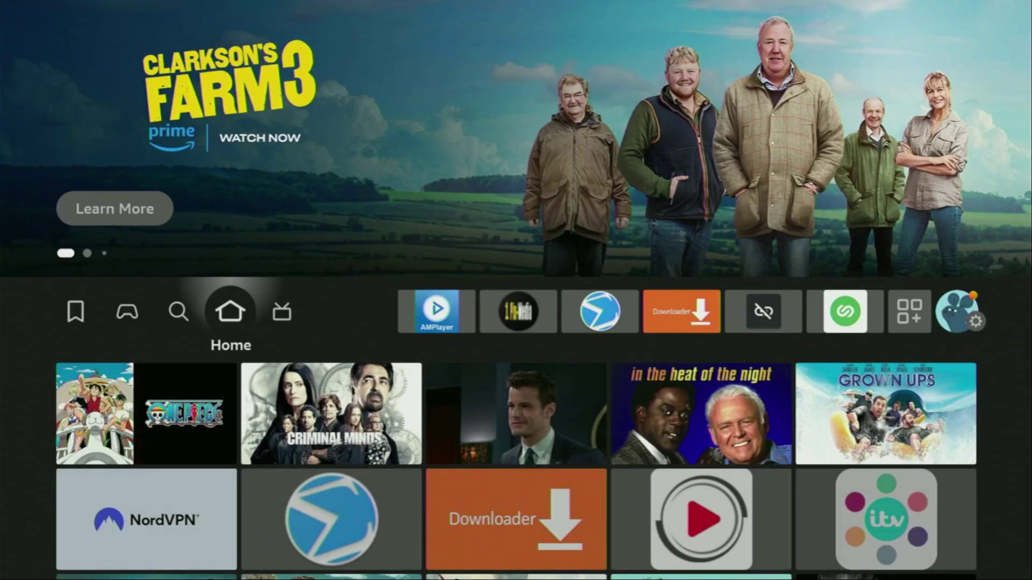
key("Right")
key("Right")
key("Right")
key("Right")
key("Right")
key("Return")
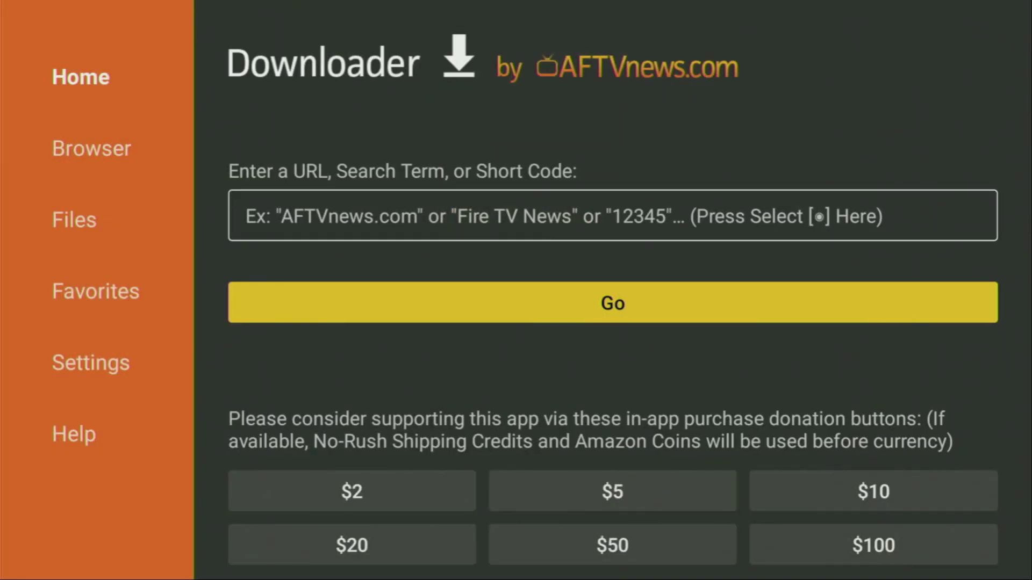
key("Left")
key("Up")
key("Up")
key("Up")
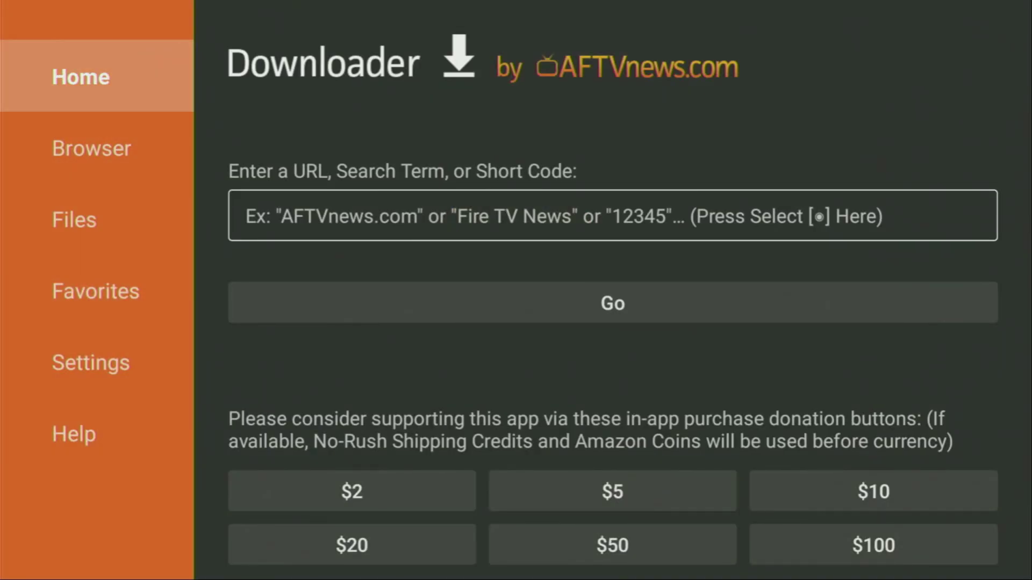
key("Down")
- Enter short code 28907 in Downloader's URL field and press Go to reach the firetvsticks.com Downloads page
key("Up")
key("Right")
key("Return")
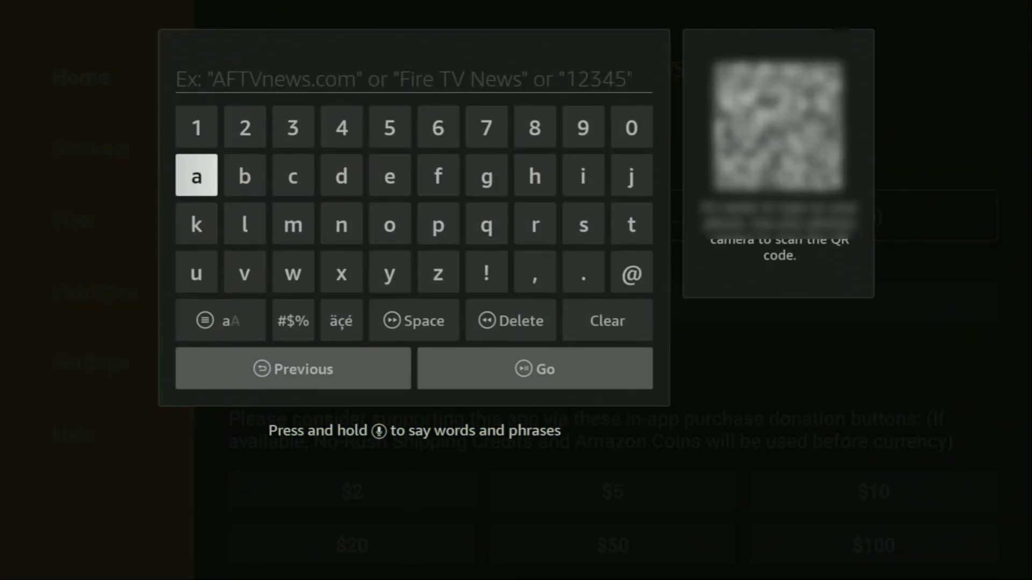
key("Up")
key("Right")
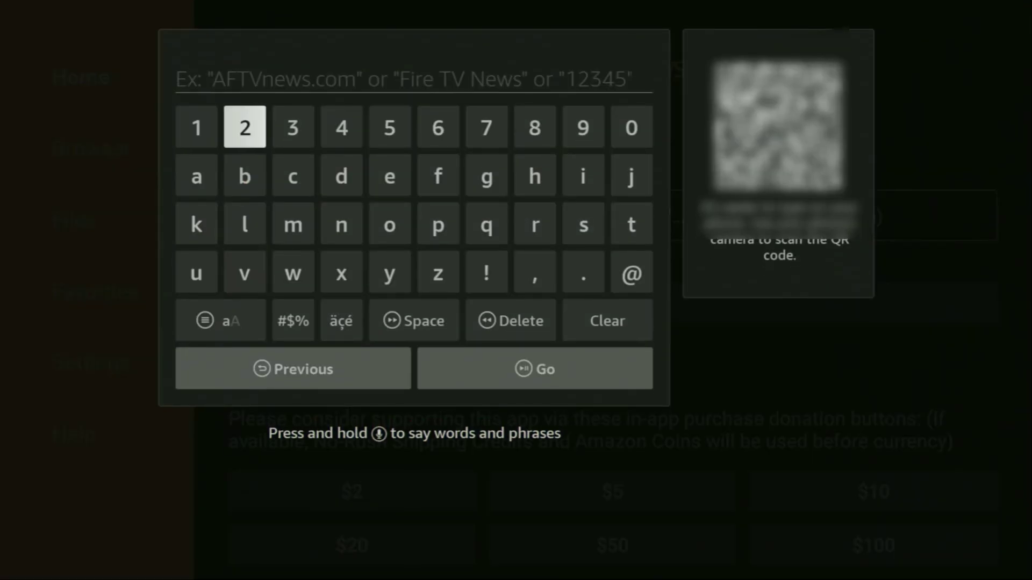
key("Return")
key("Left")
key("Left")
key("Left")
key("Left")
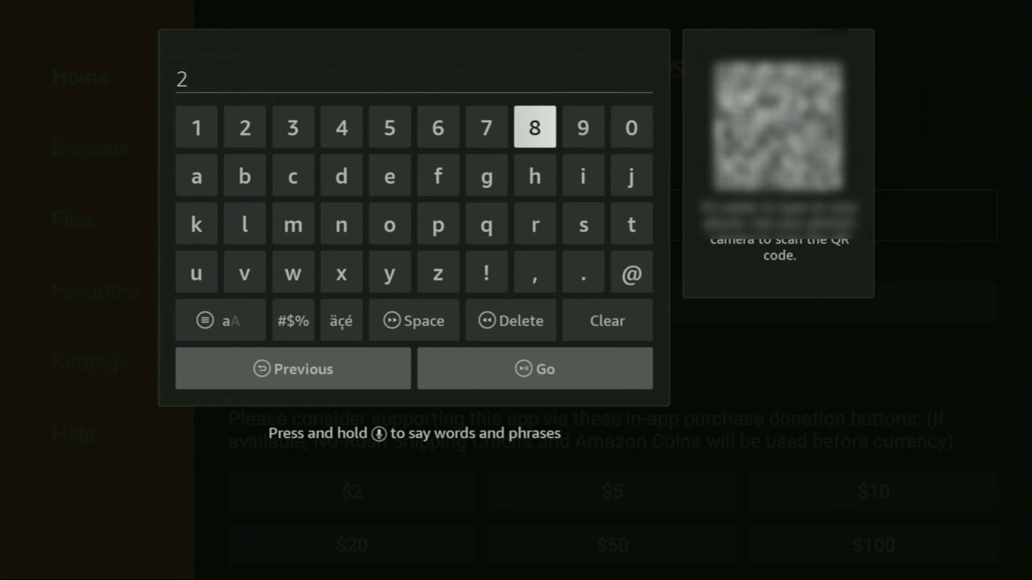
key("Return")
key("Right")
key("Return")
key("Right")
key("Return")
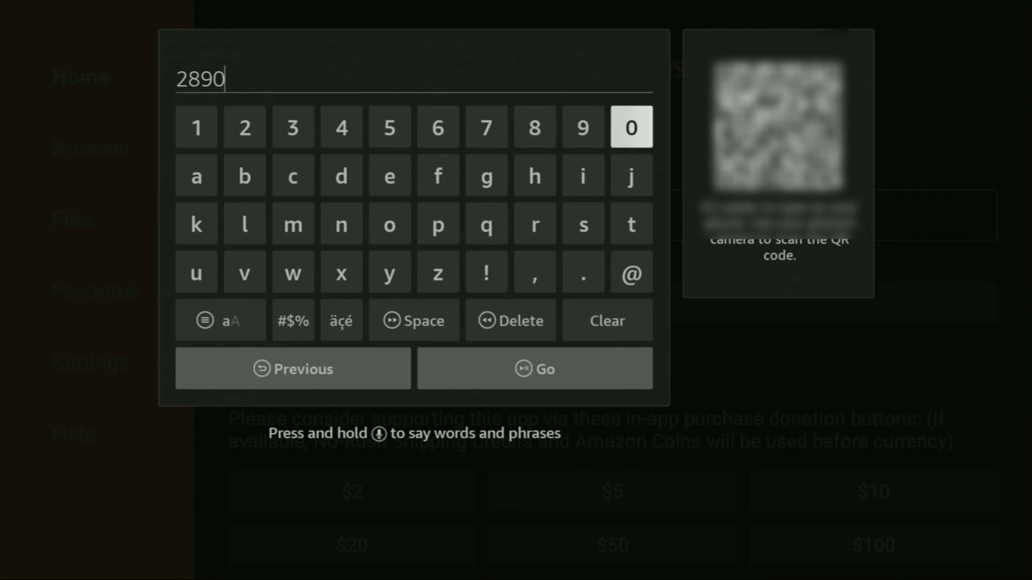
key("Left")
key("Left")
key("Left")
key("Return")
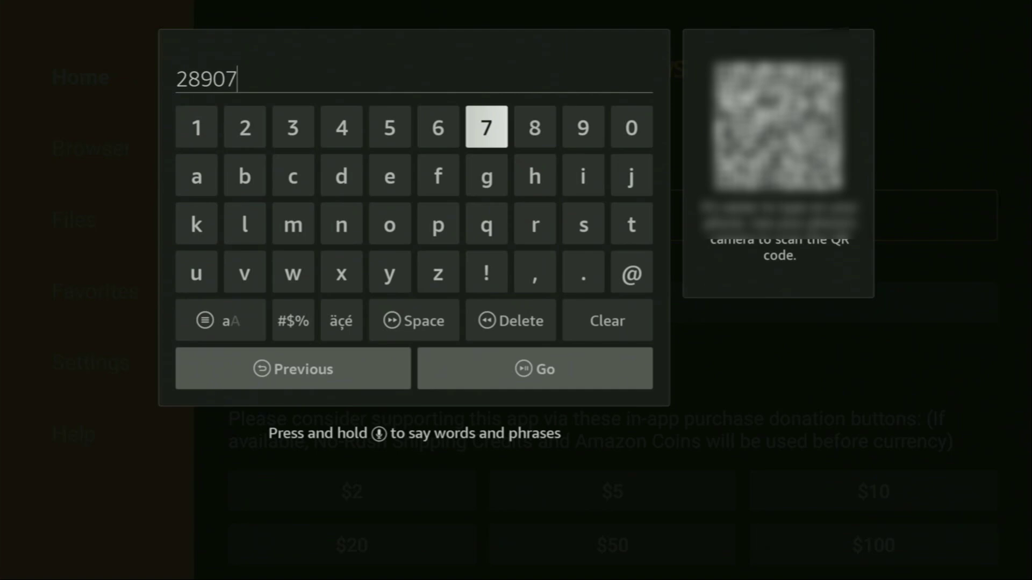
key("Down")
key("Down")
key("Down")
key("Down")
key("Down")
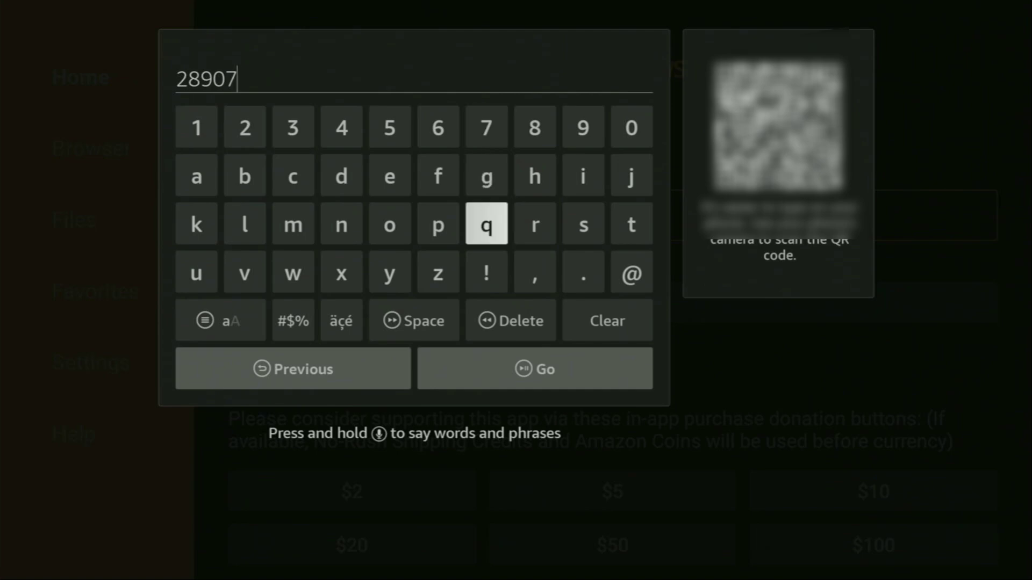
key("Return")
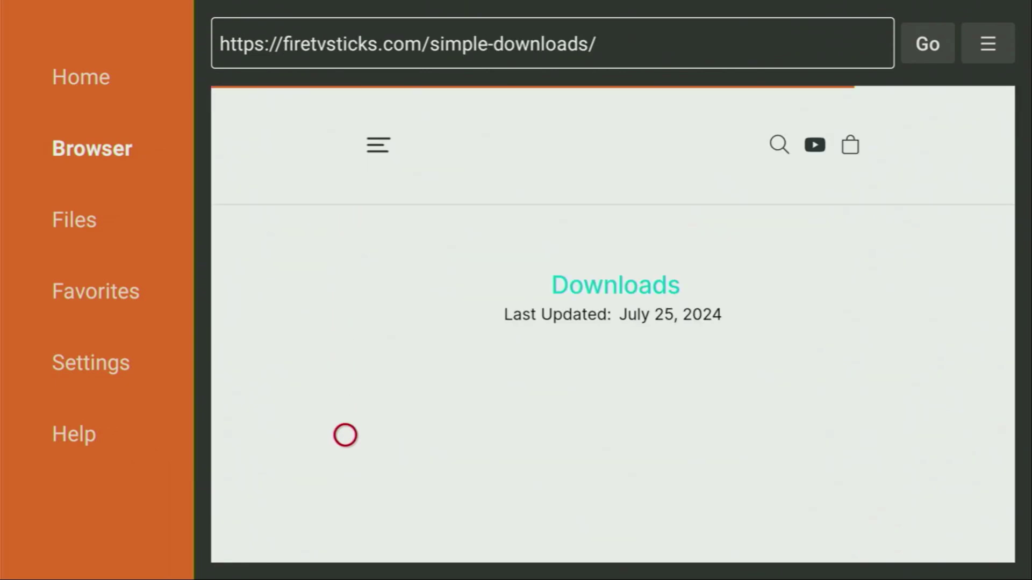
- Open the Drama Player page from the Media Players category on firetvsticks.com
scroll(345, 542, "down", 5)
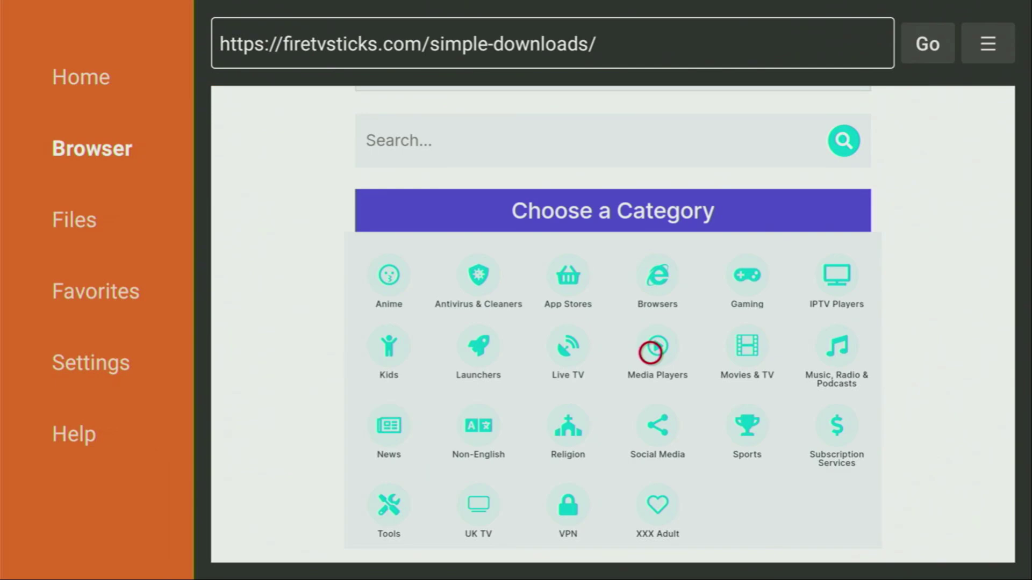
left_click(650, 353)
scroll(650, 541, "down", 5)
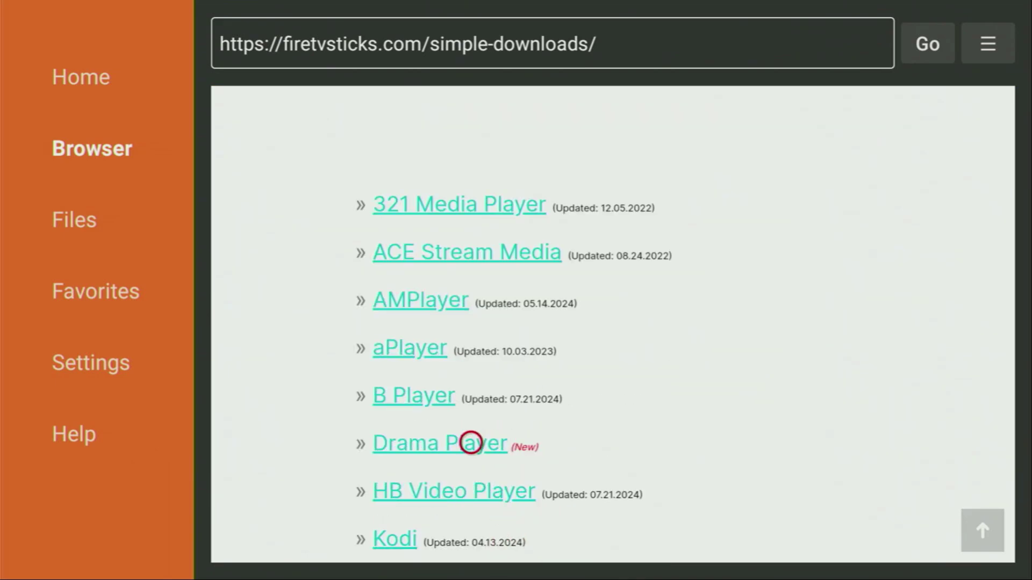
left_click(444, 443)
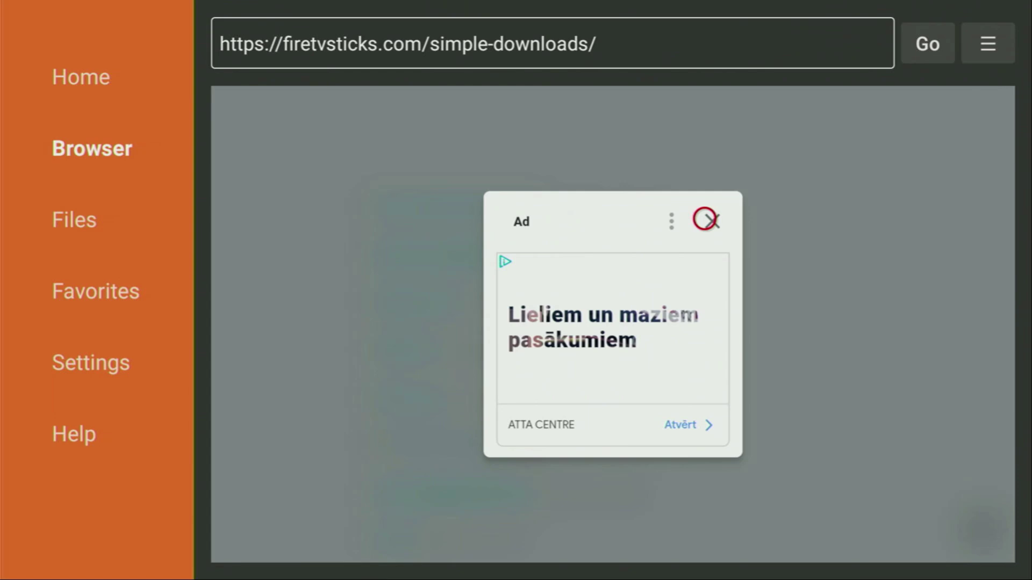
- Dismiss the pop-up ad and download the 39.4 MB Drama_Player_v1.0.5.apk
left_click(704, 219)
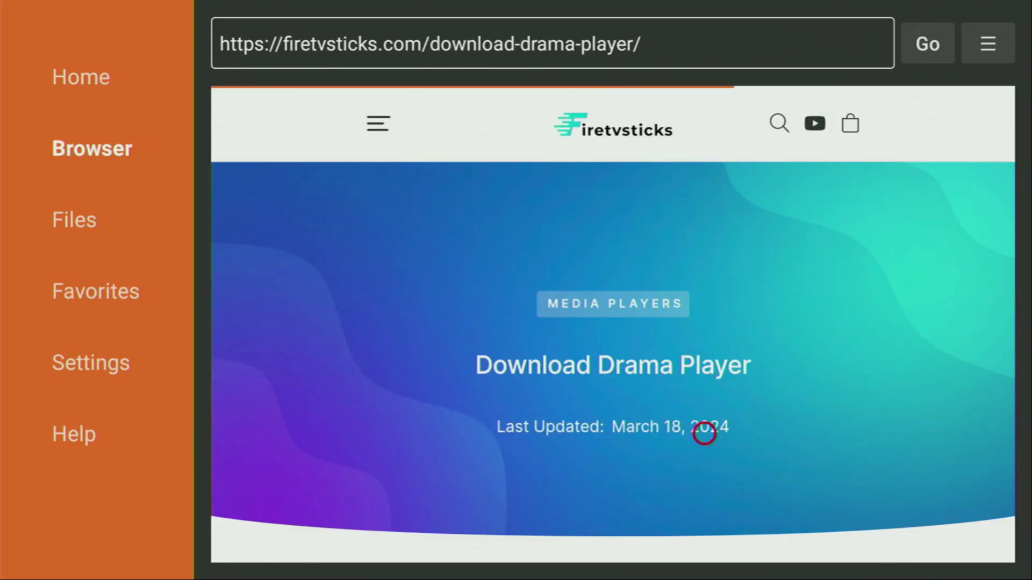
scroll(705, 541, "down", 10)
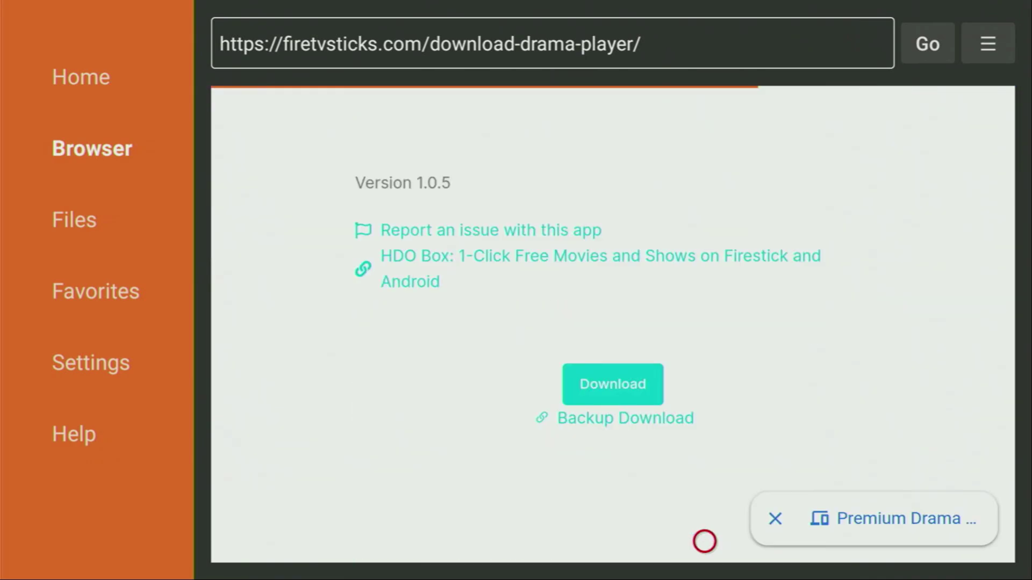
scroll(704, 542, "down", 5)
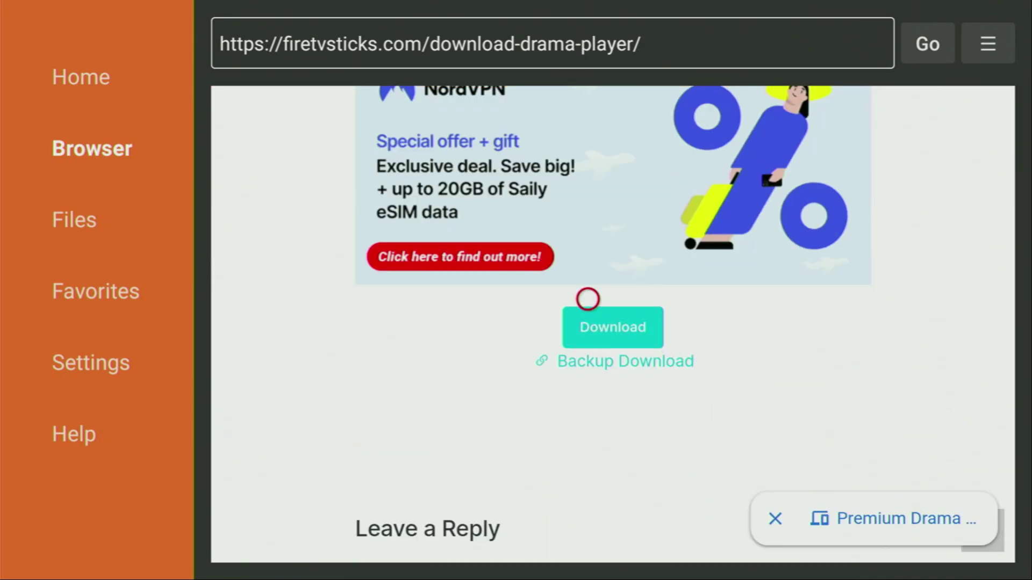
left_click(587, 317)
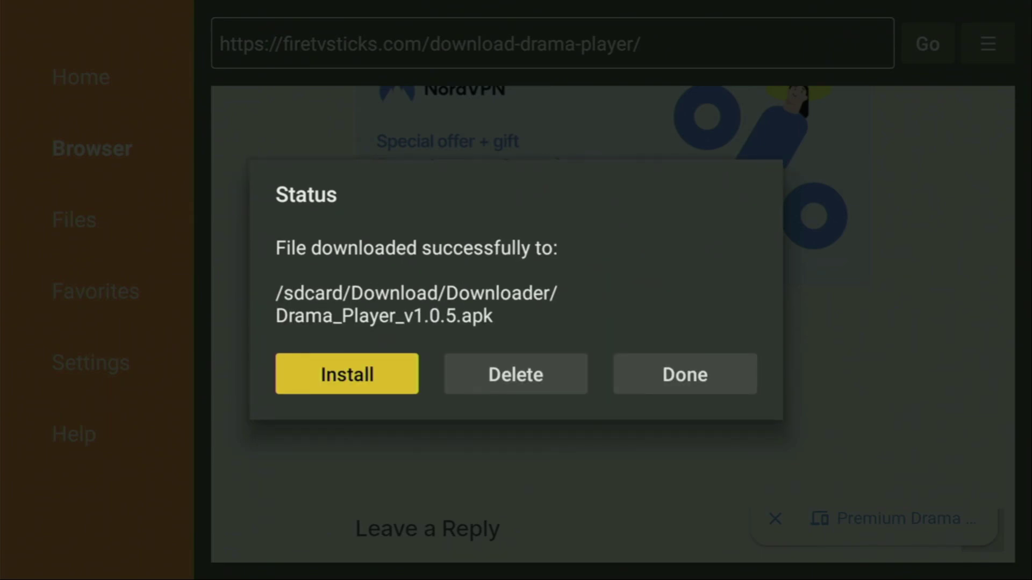
- Install Drama Player from the downloaded APK and finish with Done
key("Return")
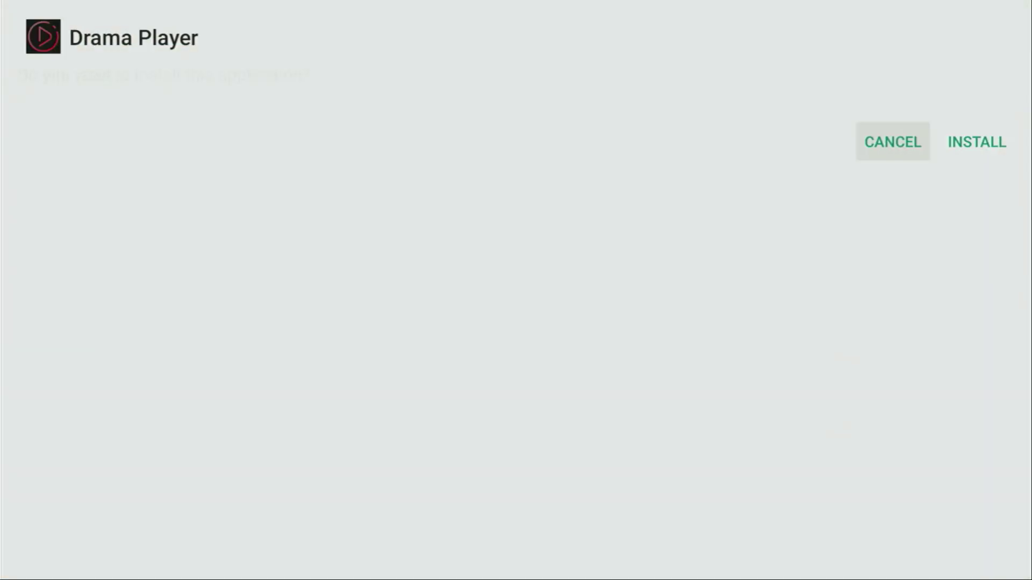
key("Right")
key("Return")
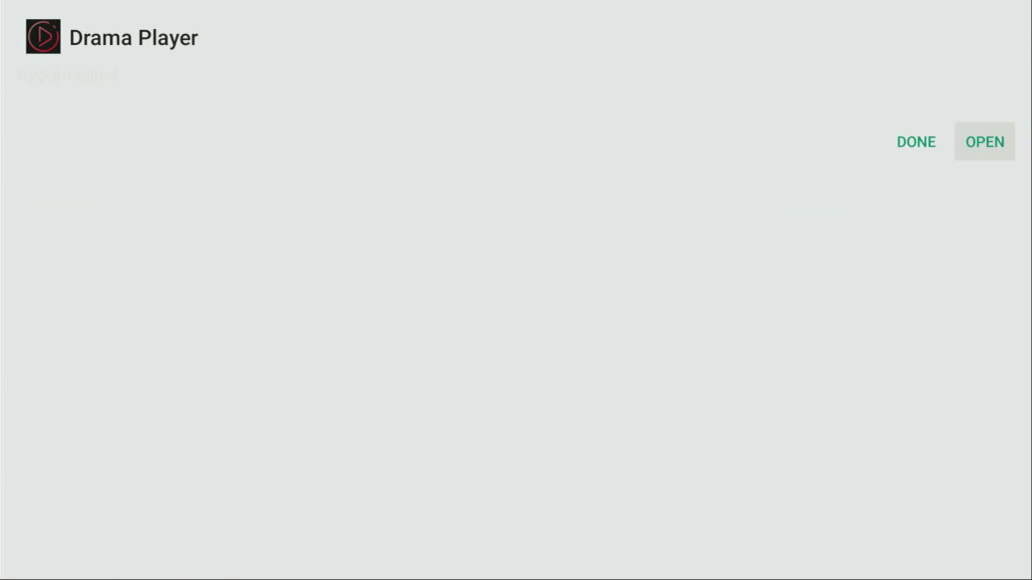
key("Left")
key("Return")
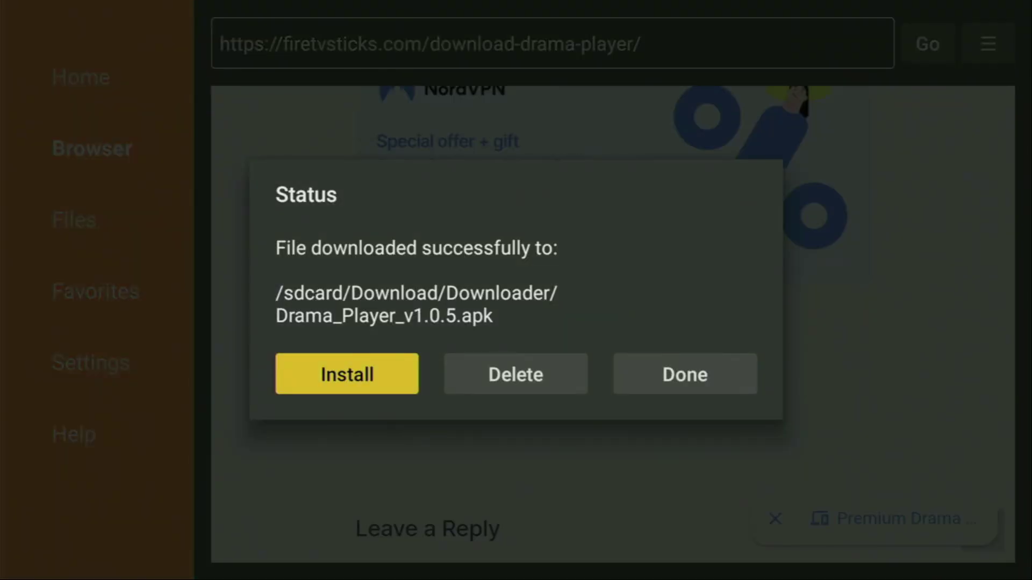
- Delete the Drama_Player_v1.0.5.apk file and confirm the deletion
key("Right")
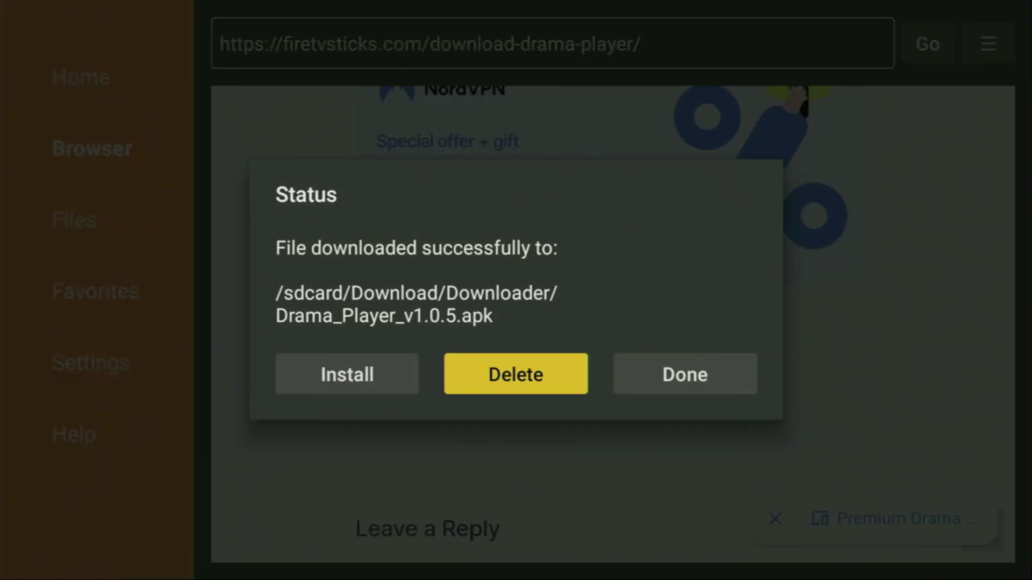
key("Return")
key("Left")
key("Return")
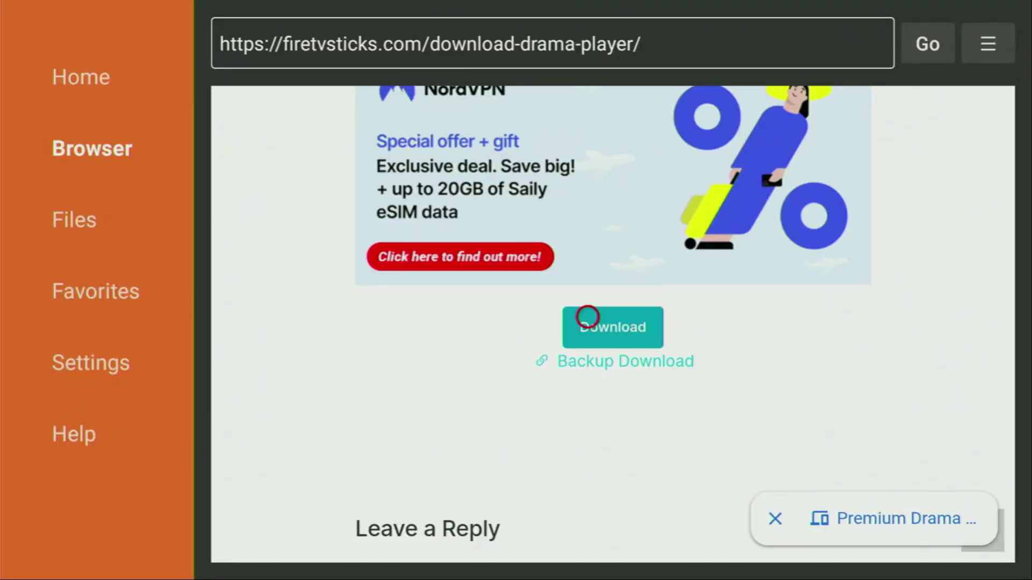
- Exit Downloader to the Fire TV home screen with the Home button
scroll(587, 541, "down", 3)
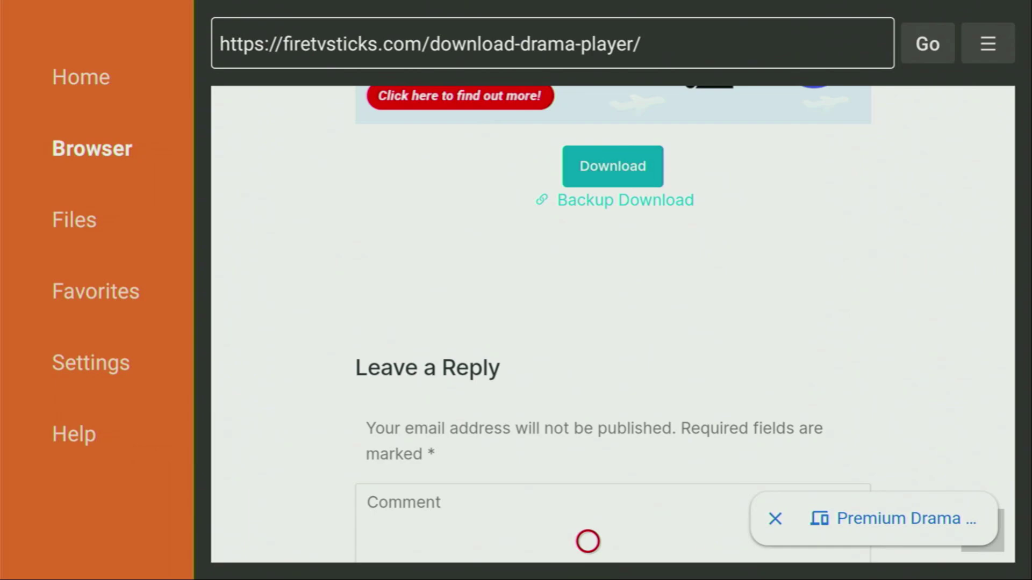
key("Home")
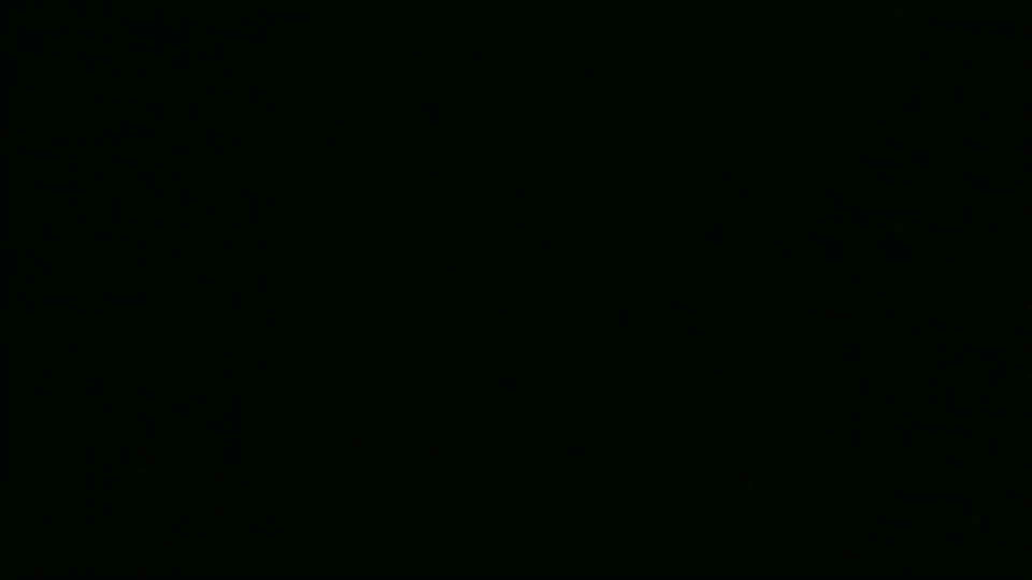
key("Right")
key("Right")
key("Right")
key("Right")
key("Right")
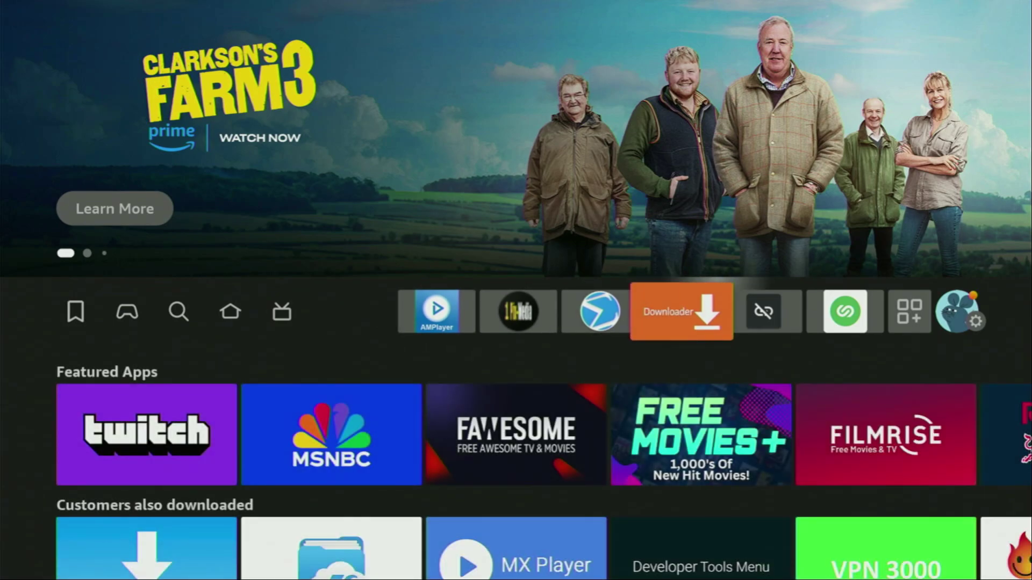
- Use Move to front on Drama Player so it precedes AMPlayer and Downloader in Your Apps & Channels
key("Right")
key("Right")
key("Right")
key("Return")
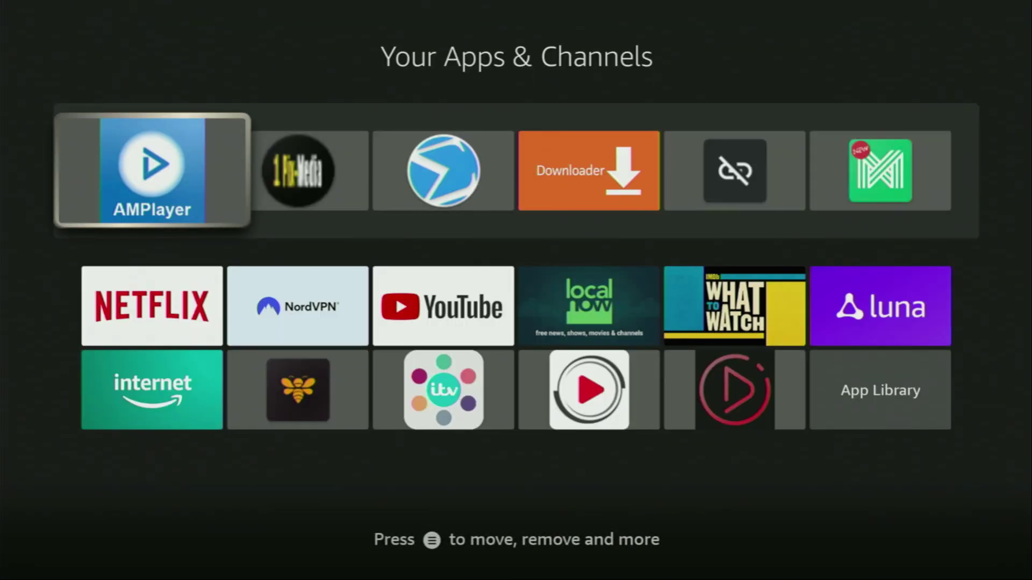
key("Down")
key("Down")
key("Right")
key("Right")
key("Right")
key("Right")
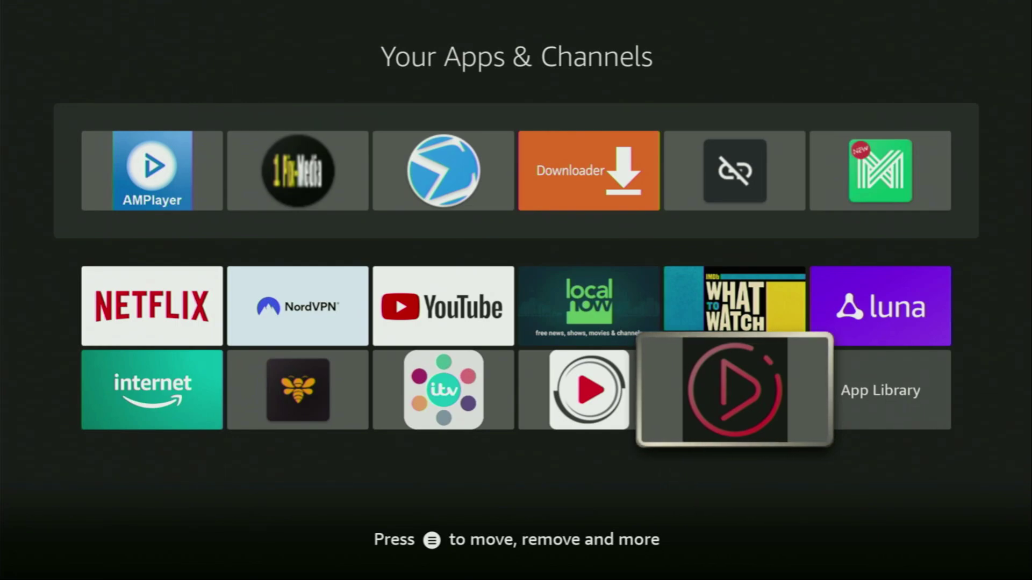
key("Menu")
key("Down")
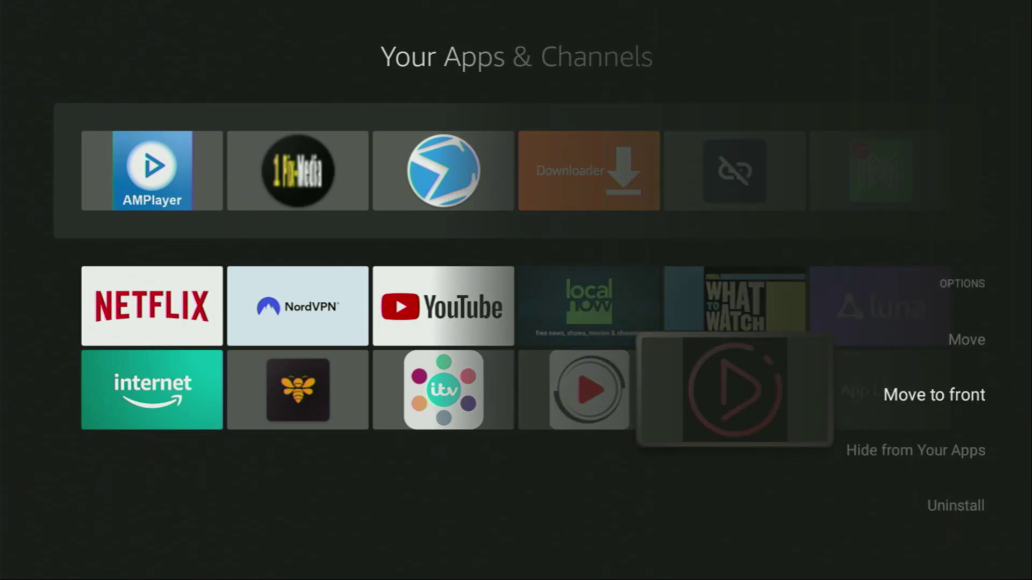
key("Return")
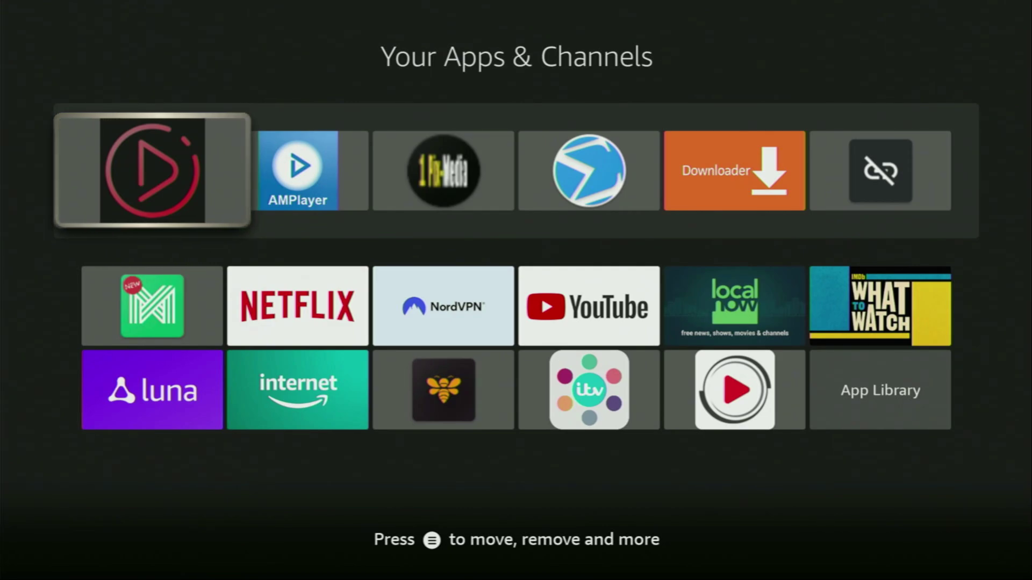
key("Right")
key("Right")
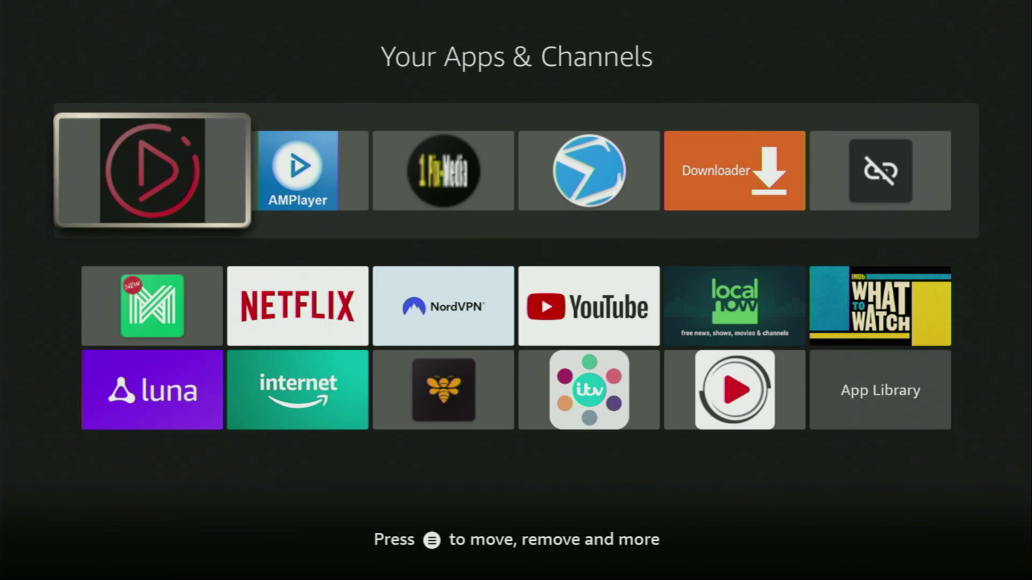
key("Down")
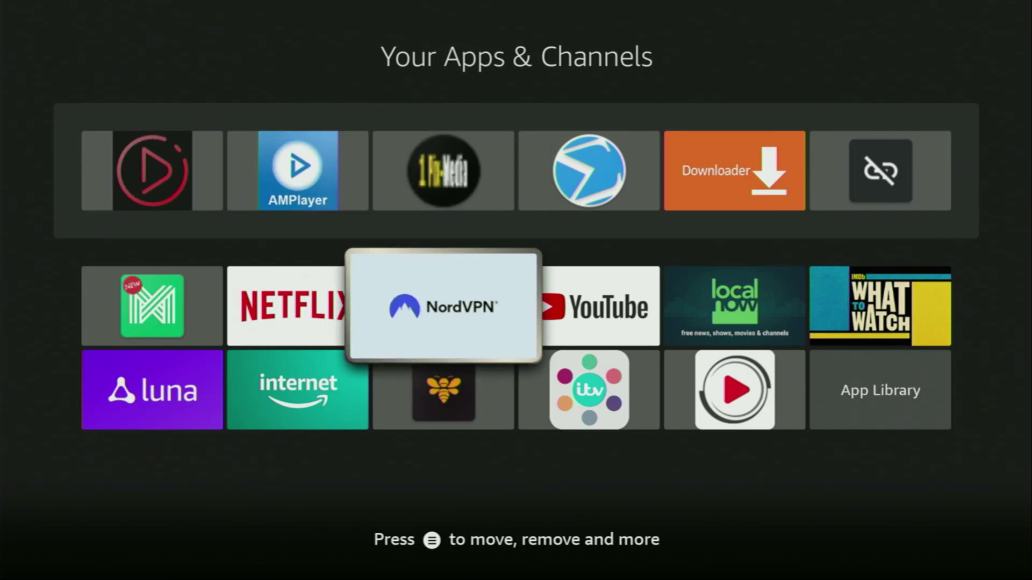